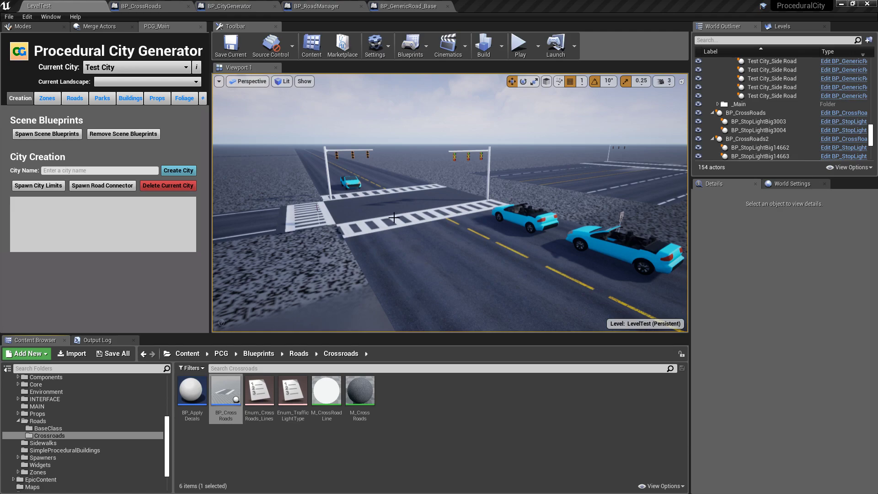
- Fly the camera over the crossroads and down to the side road's crosswalk
{"action": "right_click_drag", "start_coordinate": [450, 203], "coordinate": [451, 230]}
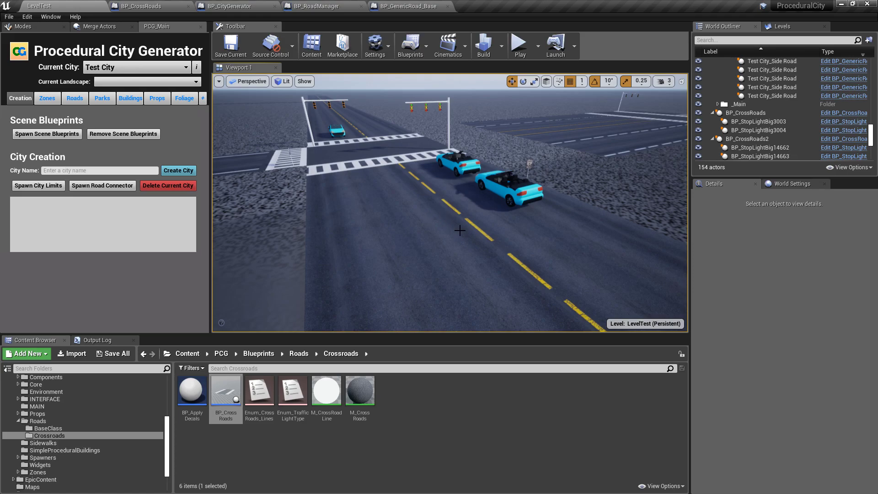
{"action": "right_click_drag", "start_coordinate": [459, 230], "coordinate": [450, 203]}
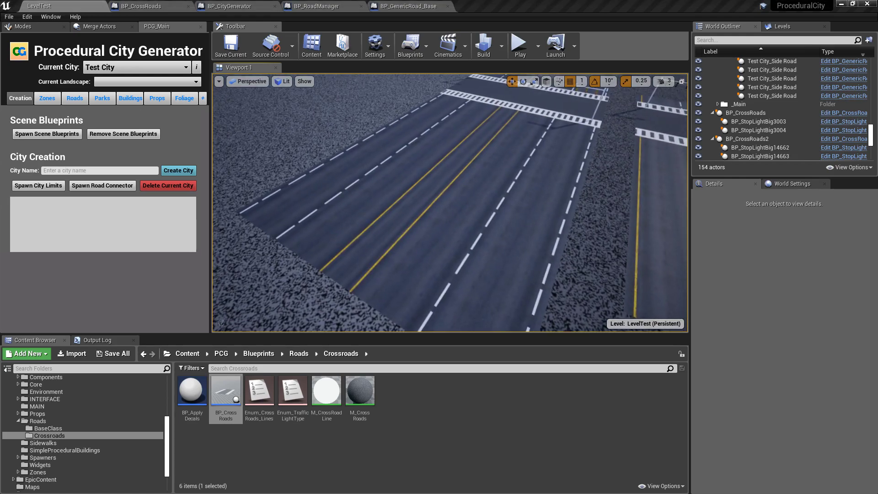
{"action": "right_click_drag", "start_coordinate": [455, 172], "coordinate": [455, 173]}
{"action": "right_click_drag", "start_coordinate": [399, 179], "coordinate": [399, 178]}
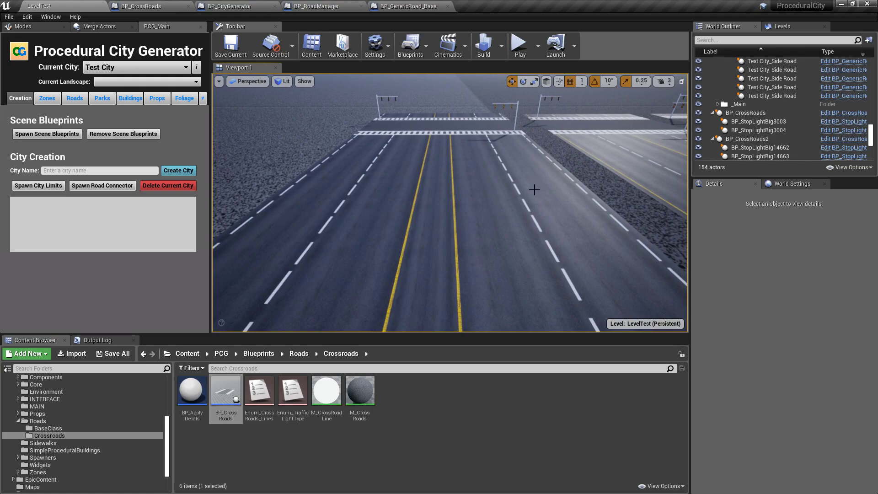
{"action": "right_click_drag", "start_coordinate": [536, 233], "coordinate": [535, 234]}
{"action": "right_click_drag", "start_coordinate": [455, 165], "coordinate": [455, 165]}
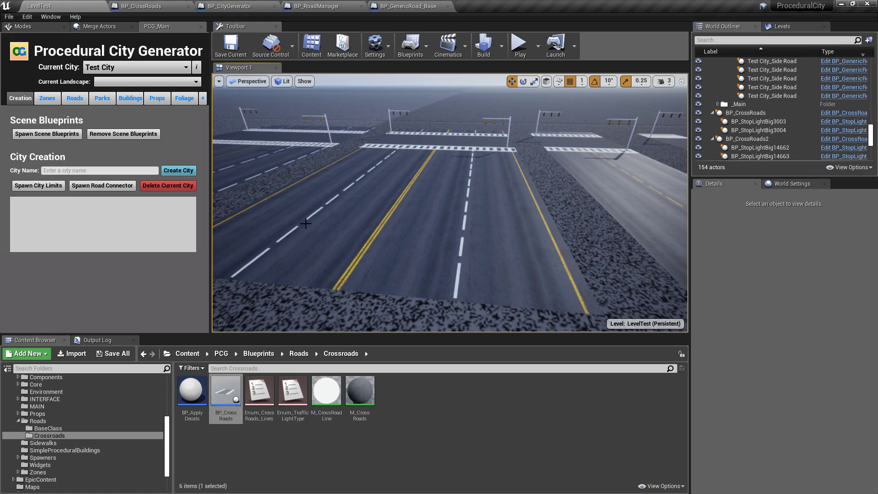
{"action": "right_click_drag", "start_coordinate": [511, 207], "coordinate": [511, 206]}
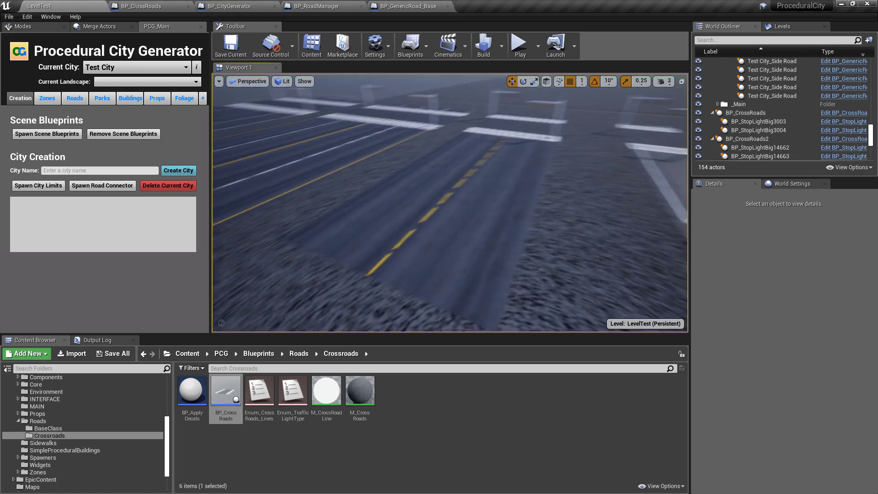
{"action": "right_click_drag", "start_coordinate": [479, 166], "coordinate": [479, 166]}
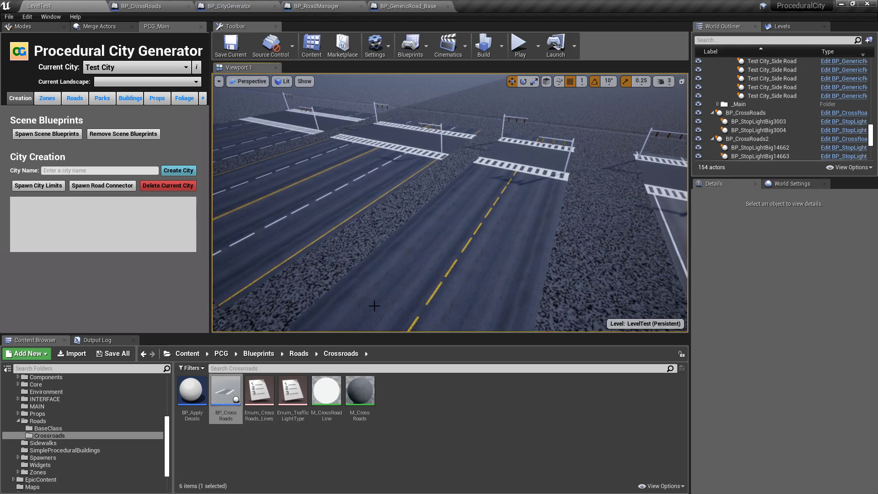
{"action": "right_click_drag", "start_coordinate": [526, 212], "coordinate": [525, 212]}
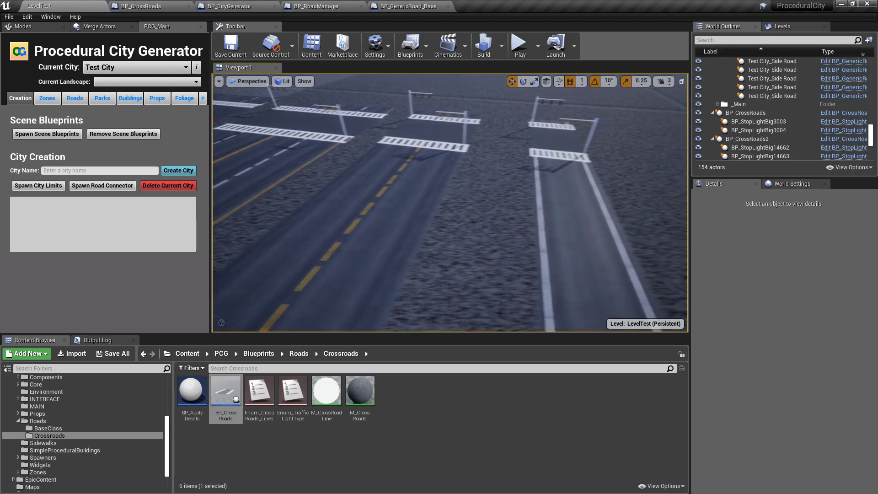
{"action": "right_click_drag", "start_coordinate": [447, 166], "coordinate": [447, 166]}
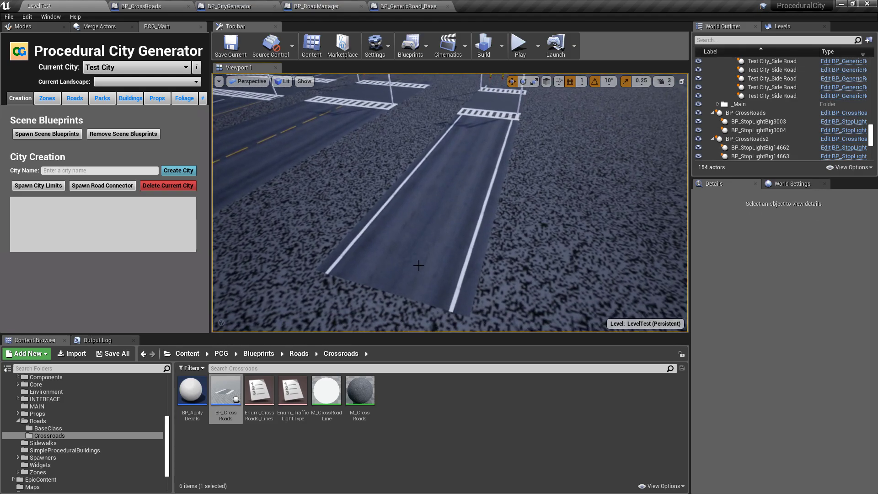
- Turn on Construction Mode for the side road and the minor road, then view both
{"action": "left_click", "coordinate": [460, 167]}
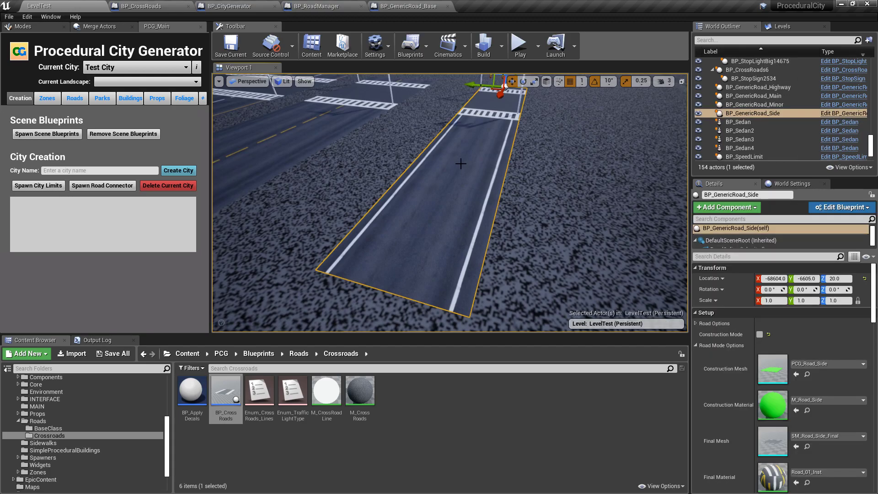
{"action": "left_click", "coordinate": [759, 334]}
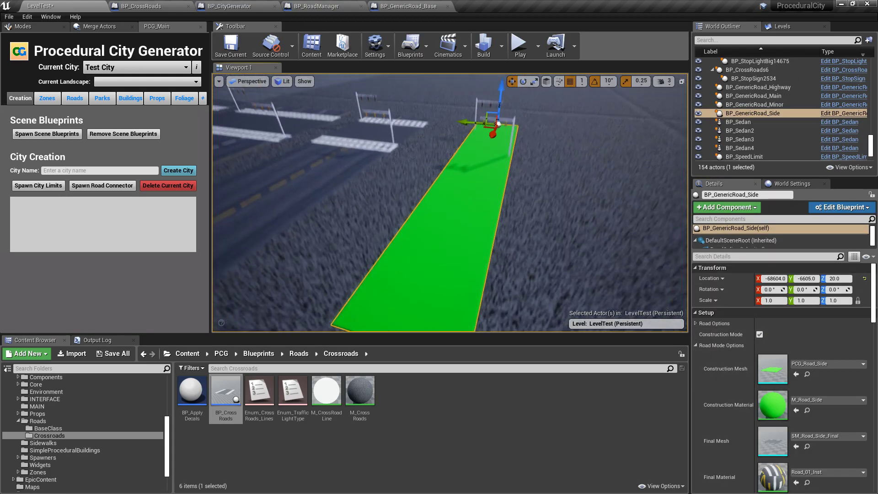
{"action": "scroll", "coordinate": [452, 108], "scroll_direction": "down", "scroll_amount": 5}
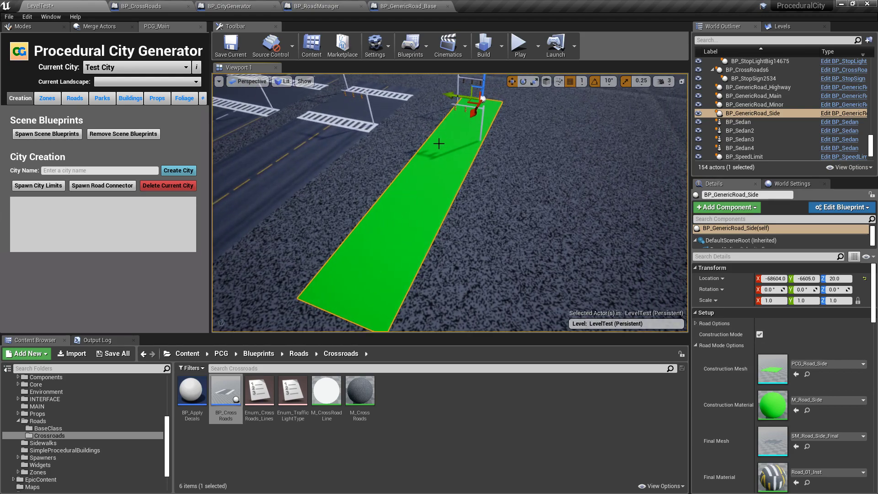
{"action": "left_click", "coordinate": [311, 157]}
{"action": "left_click", "coordinate": [759, 334]}
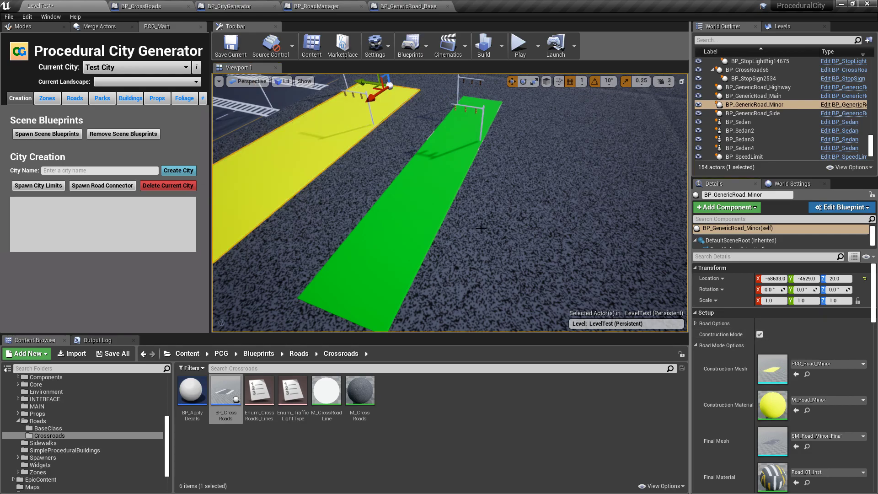
{"action": "mouse_move", "coordinate": [458, 201]}
{"action": "right_mouse_down"}
{"action": "mouse_move", "coordinate": [479, 197]}
{"action": "mouse_move", "coordinate": [448, 206]}
{"action": "mouse_move", "coordinate": [462, 198]}
{"action": "right_mouse_up"}
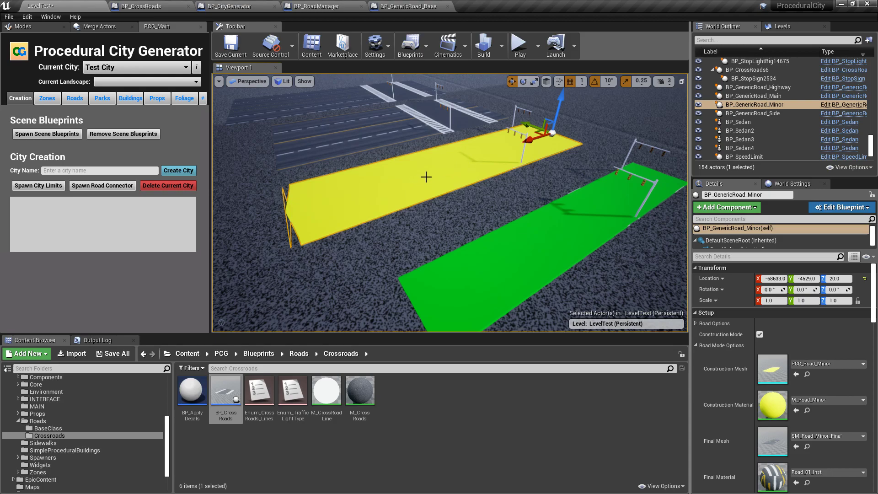
- Turn Construction Mode off again on the minor and side roads
{"action": "left_click", "coordinate": [759, 334]}
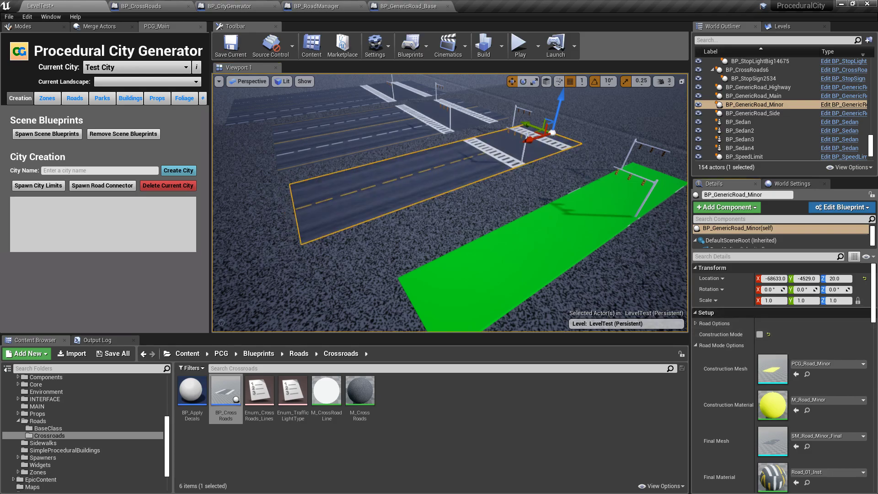
{"action": "left_click", "coordinate": [561, 246]}
{"action": "left_click", "coordinate": [759, 334]}
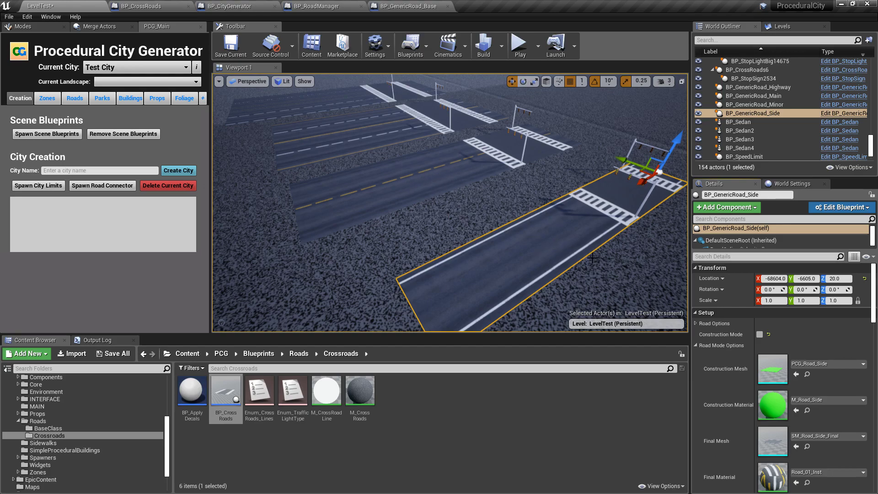
- Fly across the map along the road and look down on the main road crossing
{"action": "right_click_drag", "start_coordinate": [593, 258], "coordinate": [512, 256]}
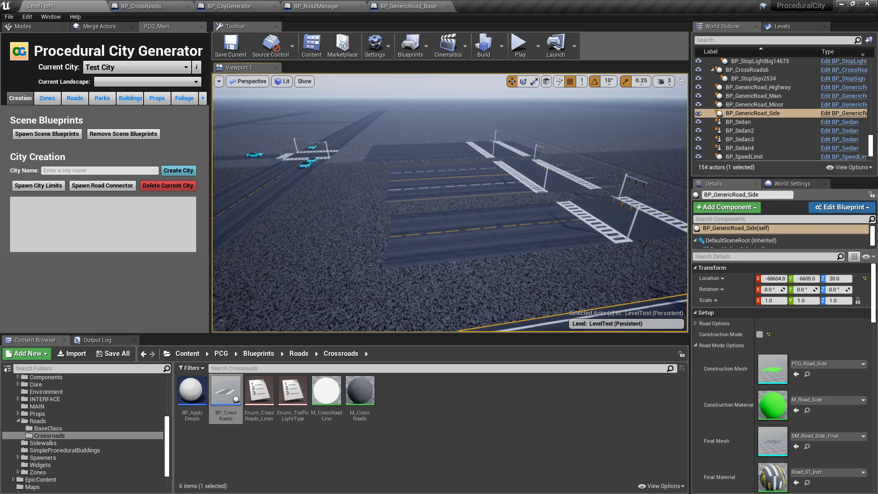
{"action": "right_click_drag", "start_coordinate": [450, 203], "coordinate": [450, 203]}
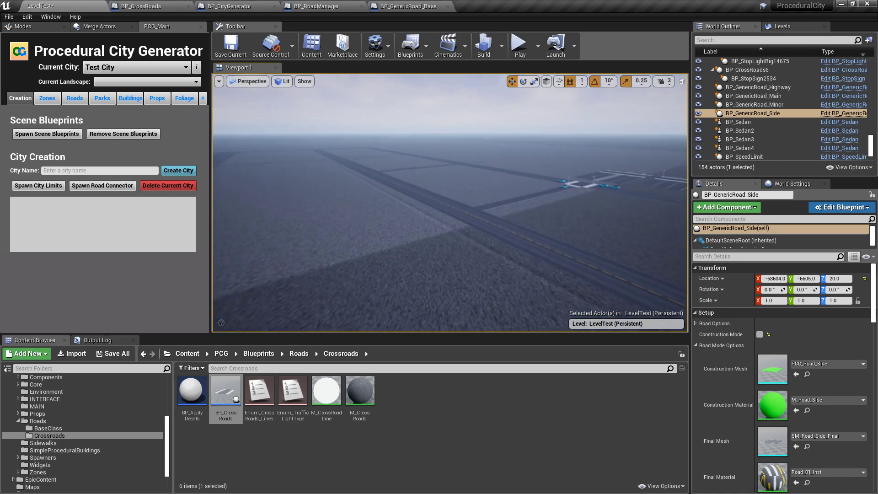
{"action": "right_click_drag", "start_coordinate": [486, 180], "coordinate": [486, 180]}
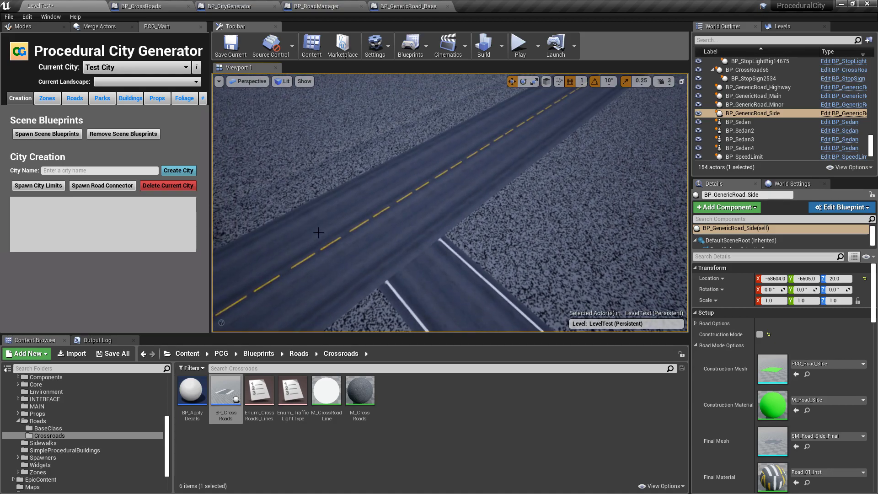
{"action": "right_click_drag", "start_coordinate": [496, 221], "coordinate": [469, 222]}
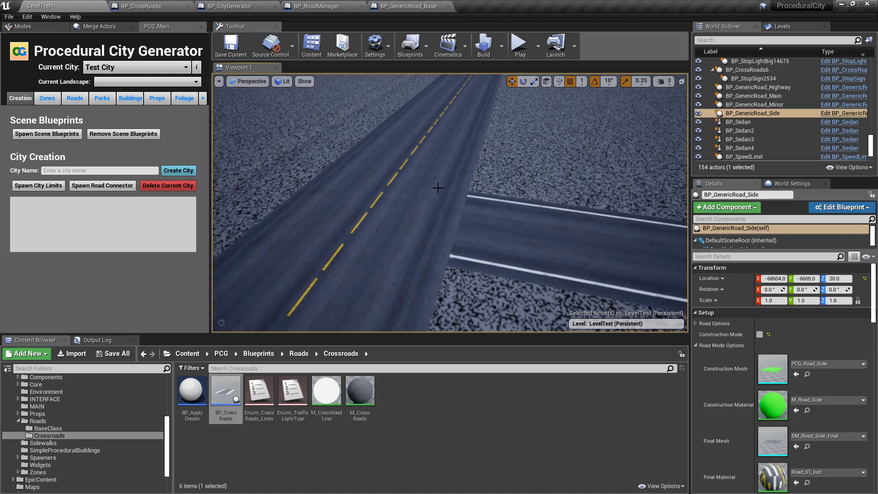
{"action": "right_click_drag", "start_coordinate": [456, 157], "coordinate": [456, 157]}
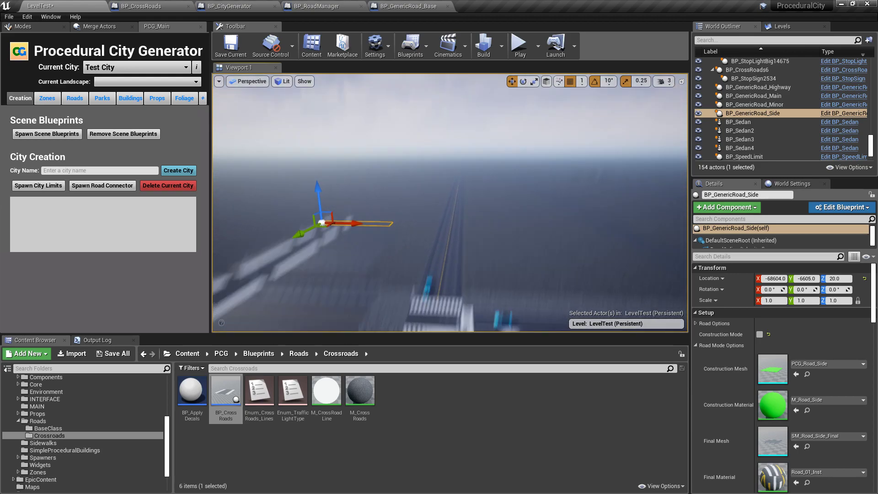
{"action": "mouse_move", "coordinate": [435, 244]}
{"action": "right_mouse_down"}
{"action": "mouse_move", "coordinate": [462, 243]}
{"action": "mouse_move", "coordinate": [499, 258]}
{"action": "right_mouse_up"}
{"action": "left_click", "coordinate": [494, 195]}
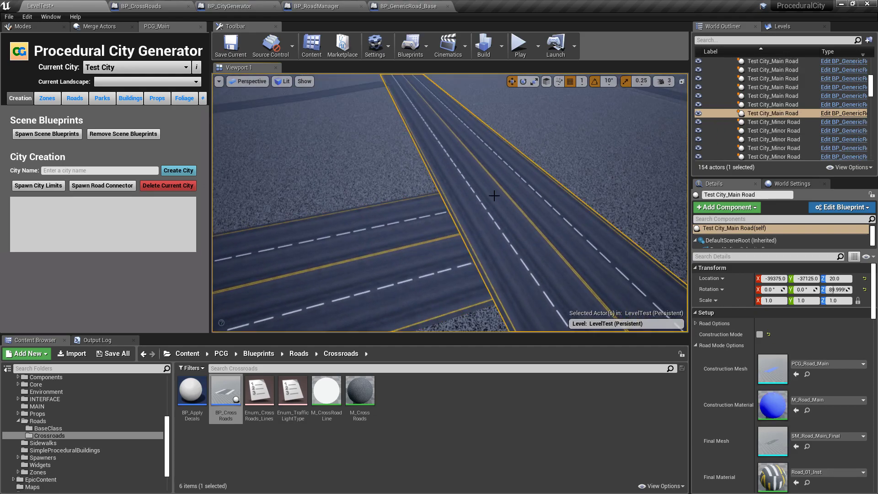
{"action": "left_click", "coordinate": [461, 247]}
{"action": "left_click", "coordinate": [411, 159]}
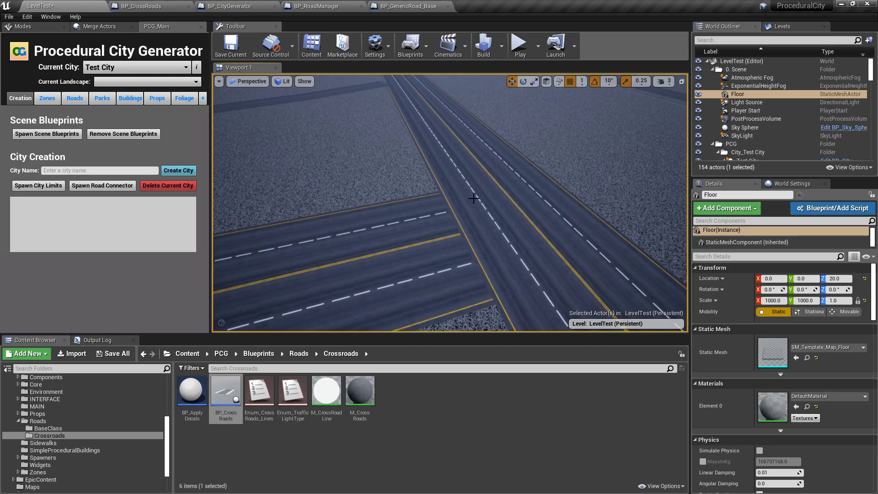
- Select the main road at the crossing and tilt the view toward road level
{"action": "left_click", "coordinate": [497, 177]}
{"action": "left_click", "coordinate": [406, 218]}
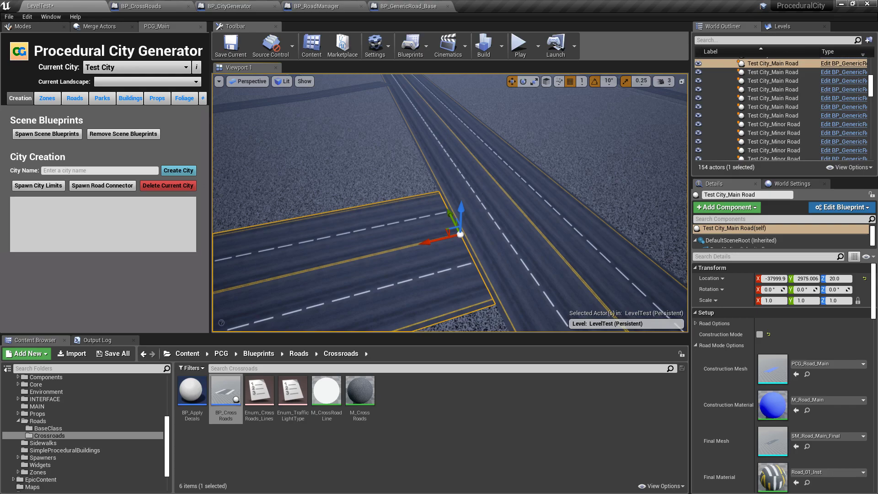
{"action": "mouse_move", "coordinate": [440, 137]}
{"action": "right_mouse_down"}
{"action": "mouse_move", "coordinate": [439, 114]}
{"action": "mouse_move", "coordinate": [440, 155]}
{"action": "right_mouse_up"}
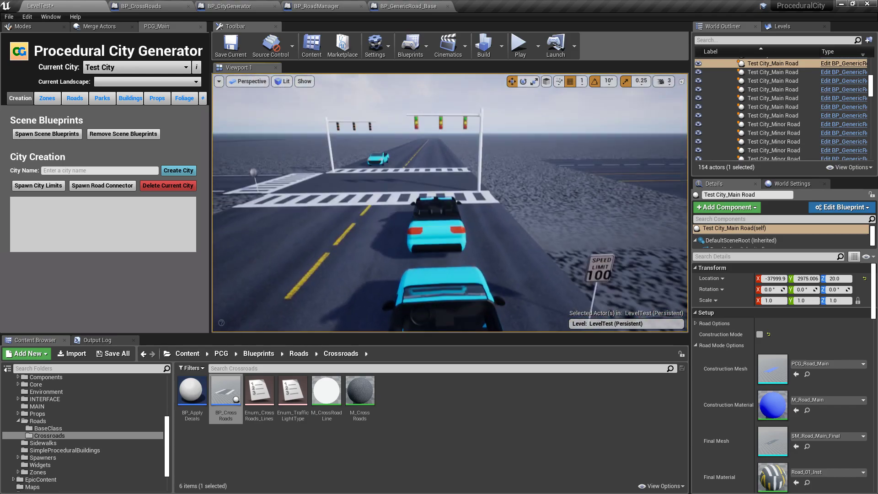
{"action": "right_click_drag", "start_coordinate": [487, 224], "coordinate": [496, 204]}
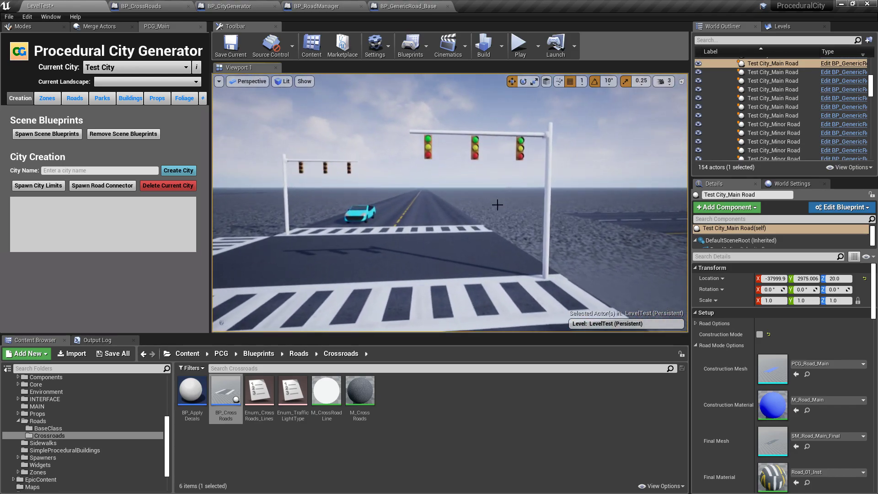
{"action": "right_click_drag", "start_coordinate": [470, 141], "coordinate": [470, 141]}
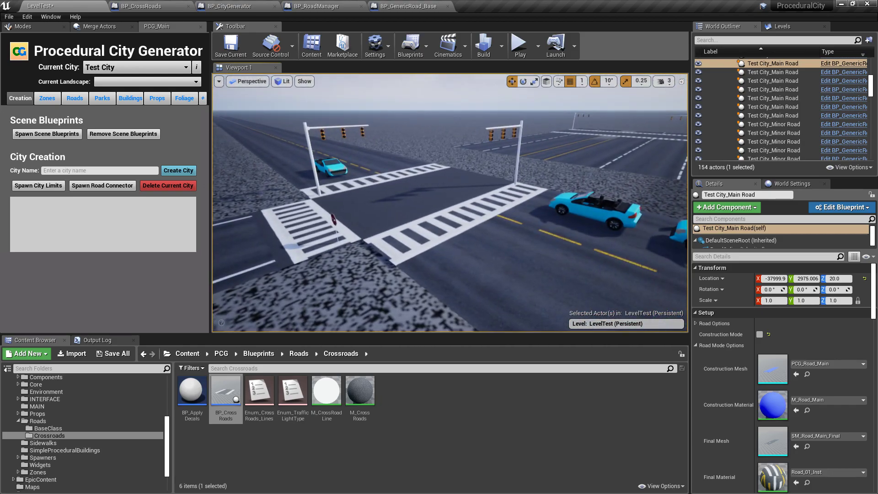
{"action": "left_click", "coordinate": [416, 198]}
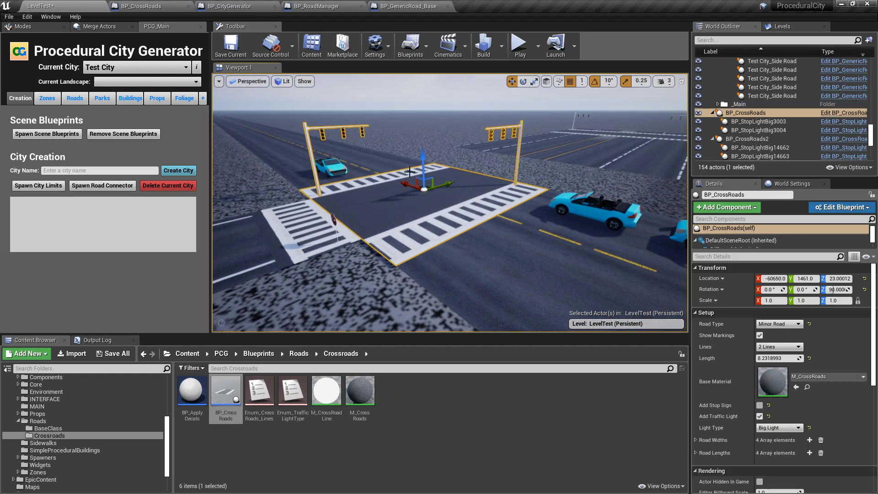
{"action": "left_click_drag", "start_coordinate": [414, 156], "coordinate": [426, 186]}
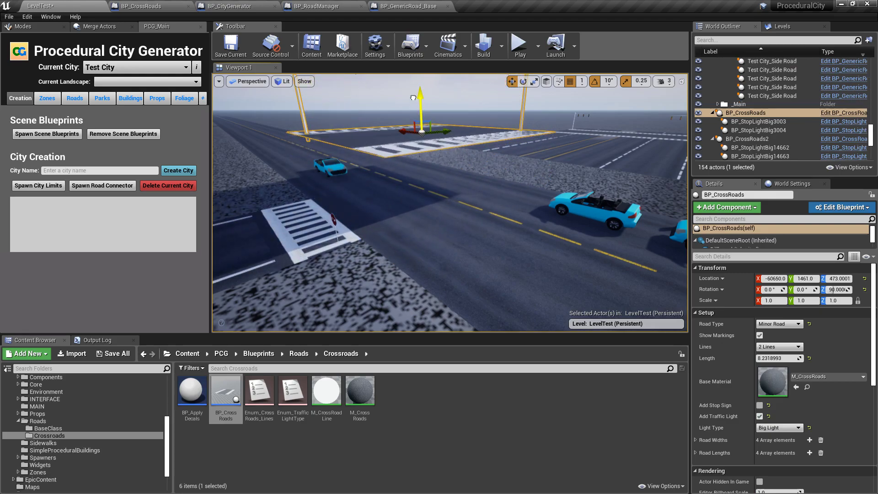
{"action": "key", "text": "f"}
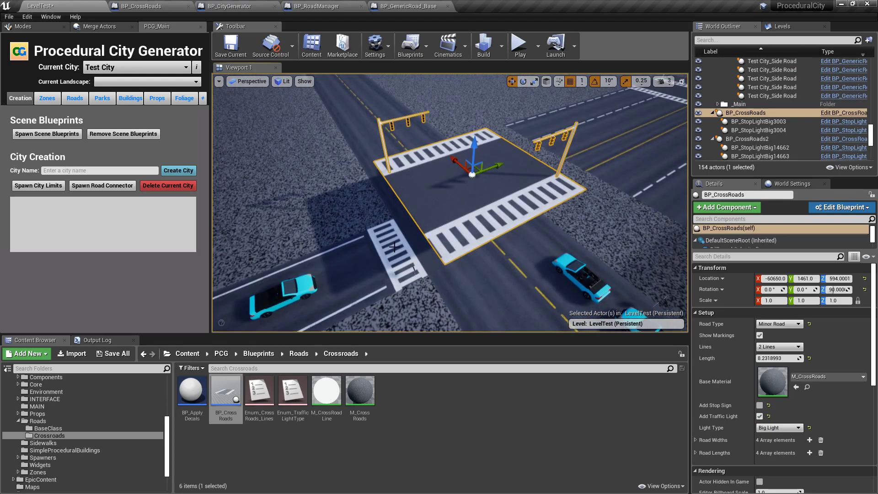
{"action": "left_click", "coordinate": [394, 247]}
{"action": "left_click_drag", "start_coordinate": [399, 235], "coordinate": [395, 192]}
{"action": "key", "text": "f"}
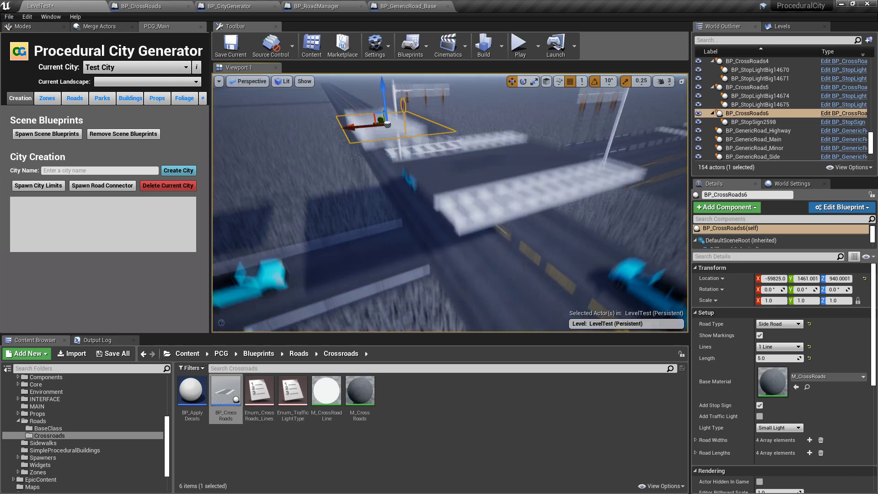
{"action": "right_click_drag", "start_coordinate": [461, 180], "coordinate": [462, 179]}
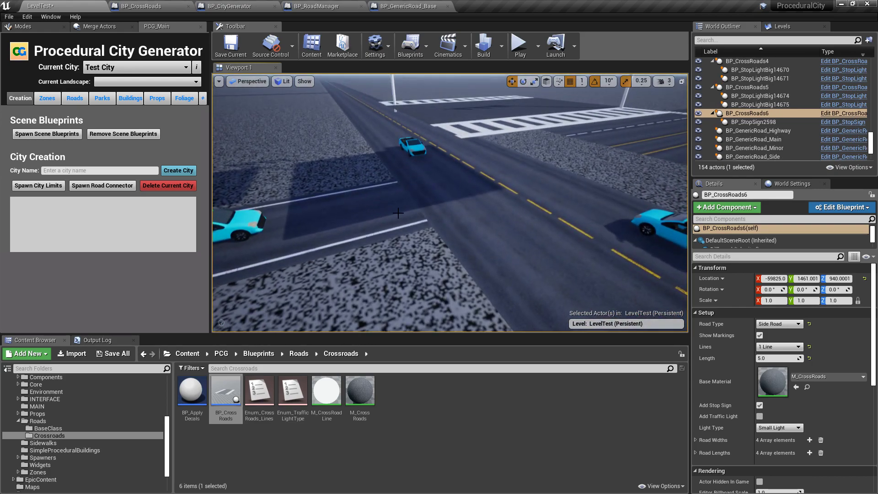
{"action": "left_click", "coordinate": [488, 124]}
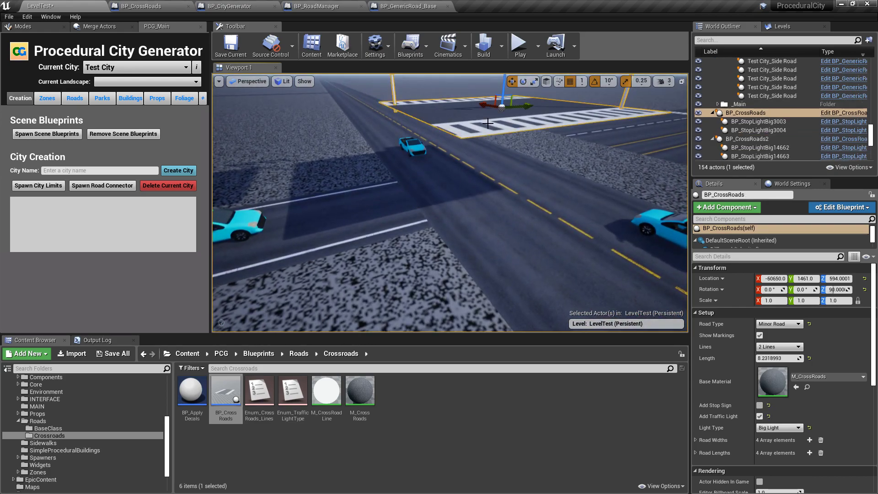
{"action": "key", "text": "End"}
{"action": "key", "text": "f"}
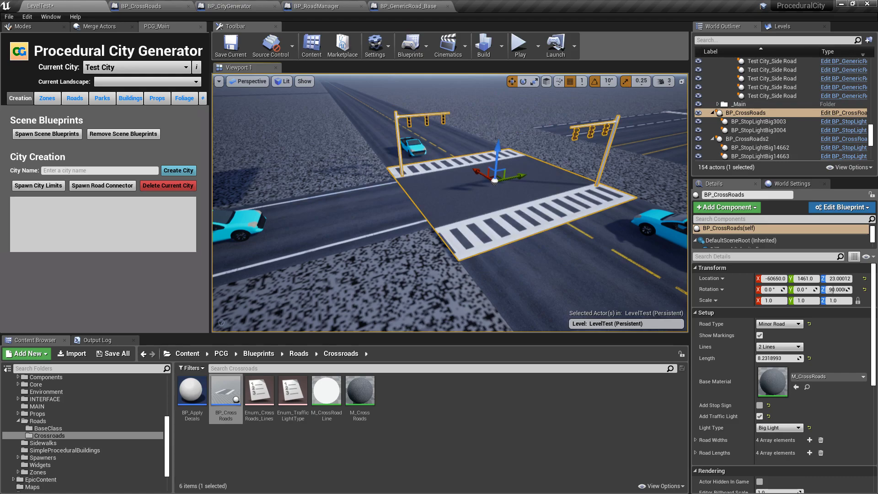
{"action": "scroll", "coordinate": [456, 110], "scroll_direction": "down", "scroll_amount": 5}
{"action": "scroll", "coordinate": [452, 151], "scroll_direction": "up", "scroll_amount": 3}
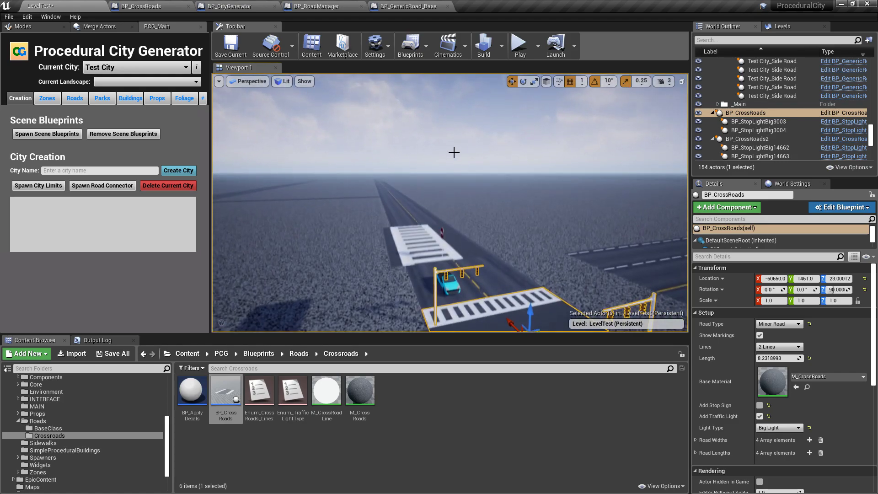
{"action": "left_click", "coordinate": [427, 249]}
{"action": "key", "text": "f"}
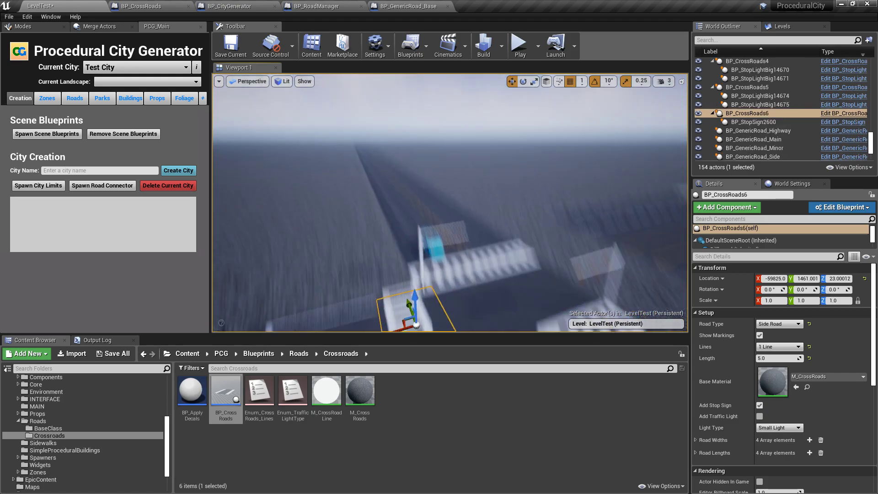
{"action": "key", "text": "Escape"}
{"action": "scroll", "coordinate": [452, 174], "scroll_direction": "up", "scroll_amount": 4}
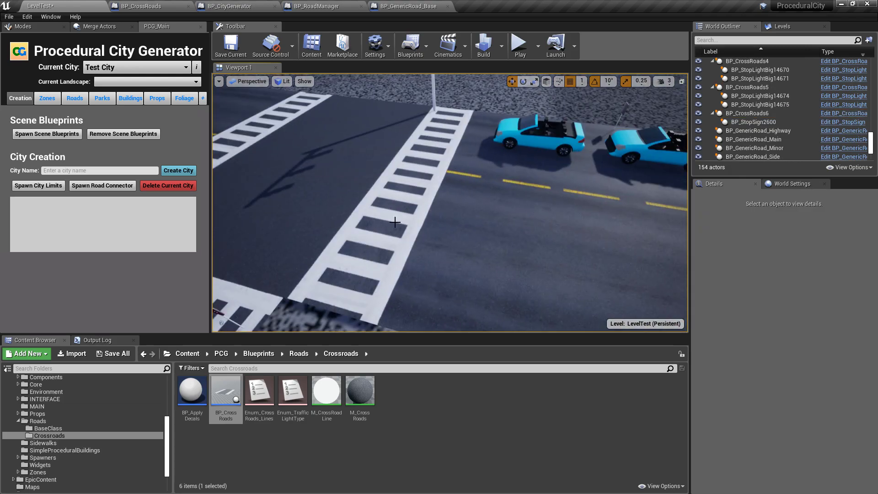
{"action": "left_click_drag", "start_coordinate": [395, 222], "coordinate": [364, 237]}
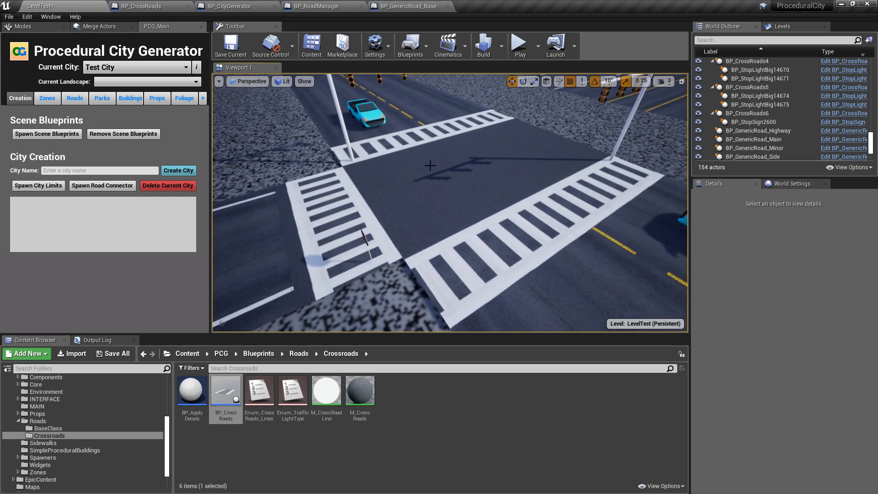
{"action": "left_click", "coordinate": [454, 172]}
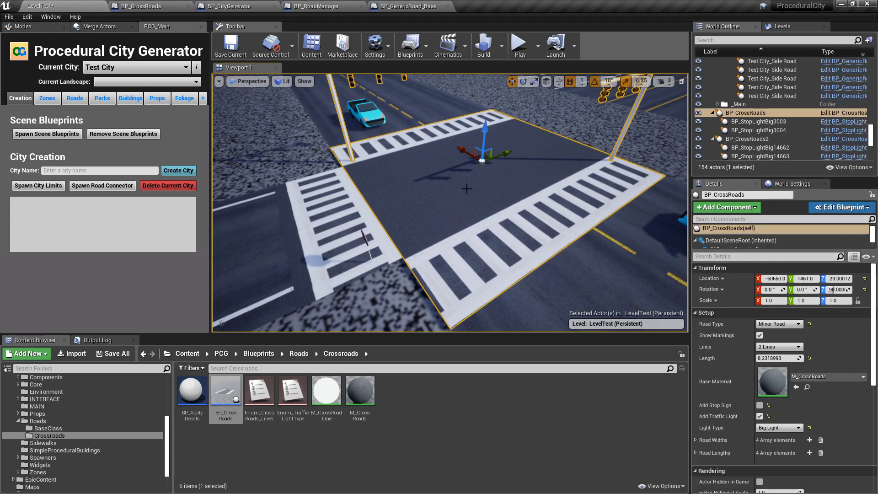
{"action": "key", "text": "f"}
{"action": "mouse_move", "coordinate": [459, 196]}
{"action": "left_mouse_down", "text": "alt"}
{"action": "mouse_move", "coordinate": [512, 183]}
{"action": "mouse_move", "coordinate": [485, 173]}
{"action": "mouse_move", "coordinate": [392, 191]}
{"action": "left_mouse_up", "text": "alt"}
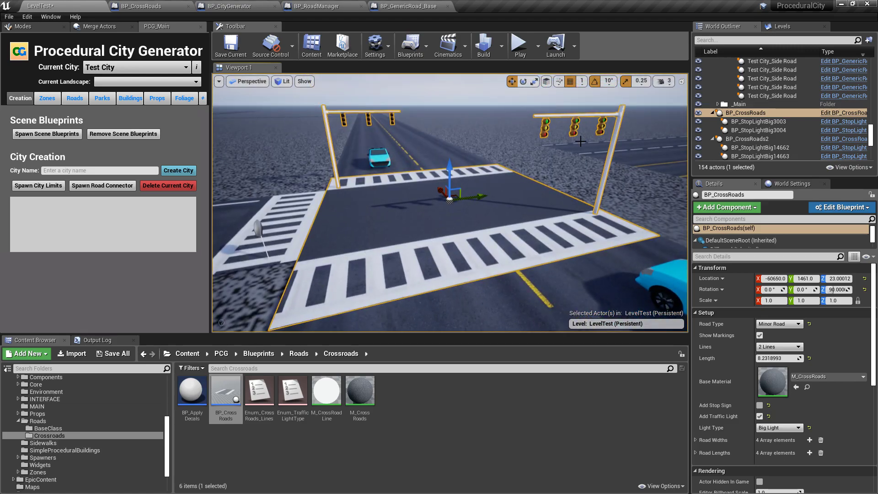
{"action": "mouse_move", "coordinate": [479, 201]}
{"action": "left_mouse_down", "text": "alt"}
{"action": "mouse_move", "coordinate": [489, 204]}
{"action": "mouse_move", "coordinate": [407, 224]}
{"action": "left_mouse_up", "text": "alt"}
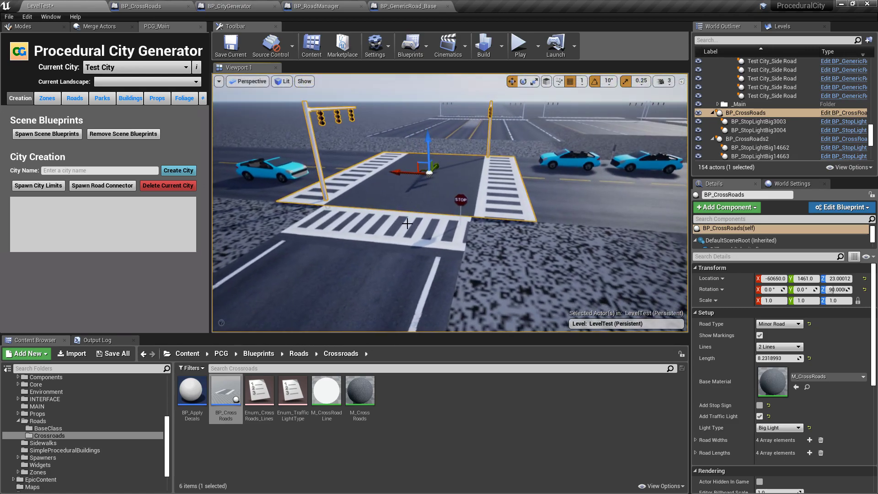
- Select the long minor road and drop a BP_CrossRoads blueprint onto it
{"action": "mouse_move", "coordinate": [407, 224]}
{"action": "right_mouse_down"}
{"action": "mouse_move", "coordinate": [407, 192]}
{"action": "mouse_move", "coordinate": [407, 220]}
{"action": "right_mouse_up"}
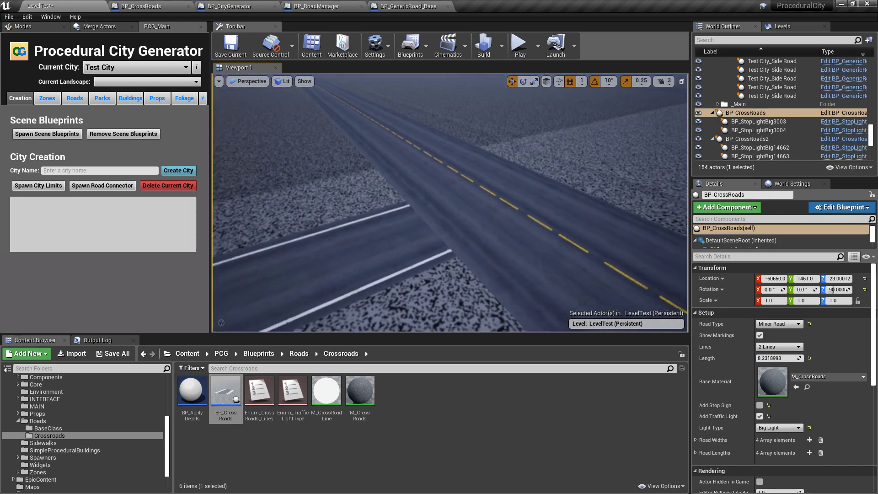
{"action": "left_click", "coordinate": [356, 245]}
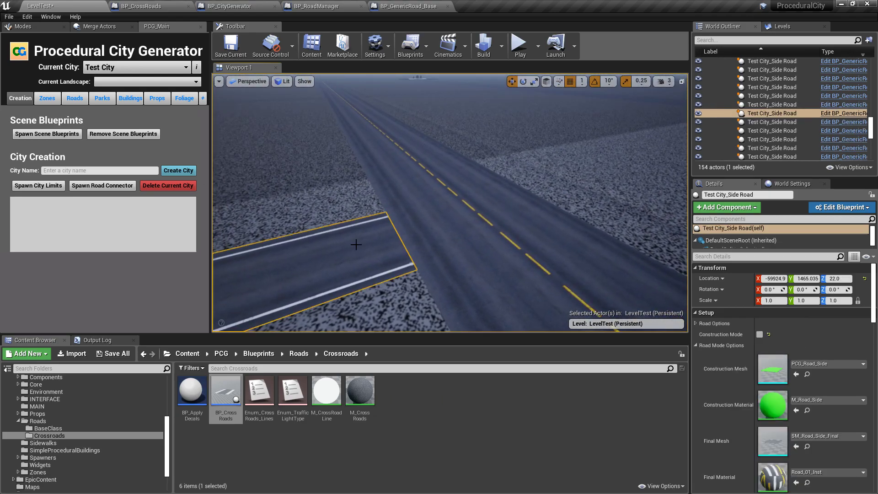
{"action": "left_click", "coordinate": [447, 210]}
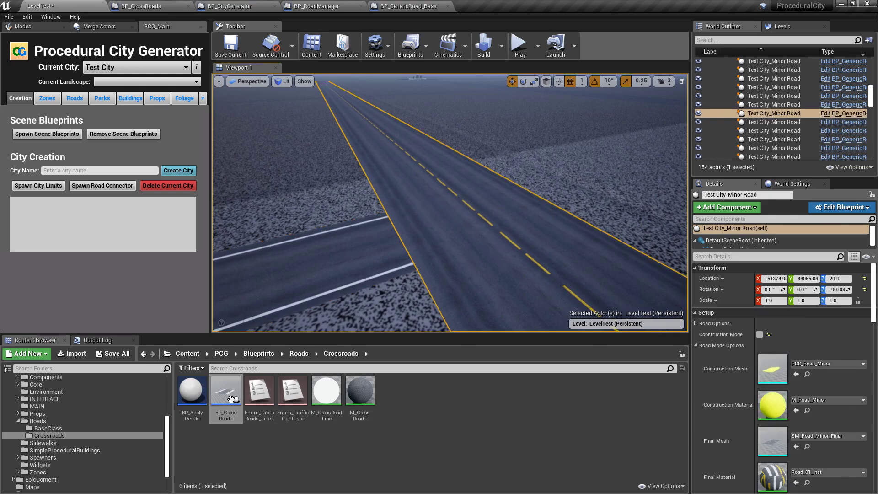
{"action": "mouse_move", "coordinate": [225, 391]}
{"action": "left_mouse_down"}
{"action": "mouse_move", "coordinate": [481, 199]}
{"action": "mouse_move", "coordinate": [463, 192]}
{"action": "left_mouse_up"}
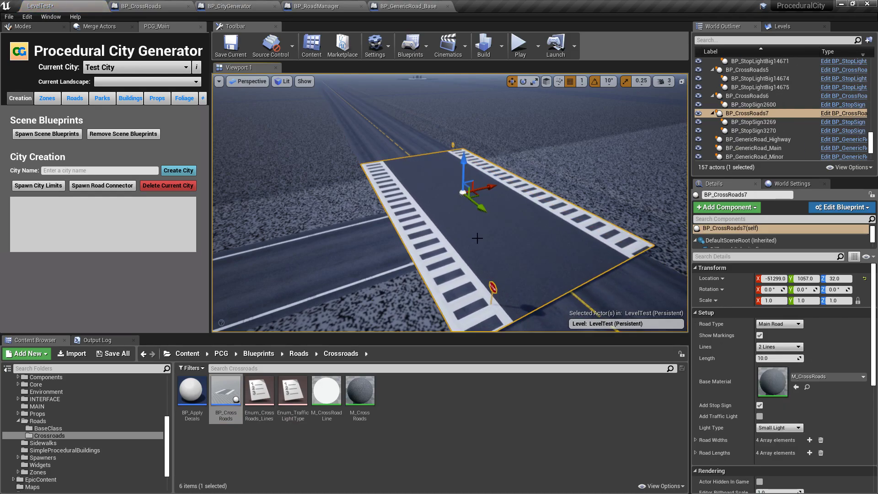
- Rotate the new crosswalk plane to -90 degrees about its vertical axis
{"action": "right_click_drag", "start_coordinate": [488, 196], "coordinate": [456, 208]}
{"action": "key", "text": "e"}
{"action": "left_click", "coordinate": [448, 191]}
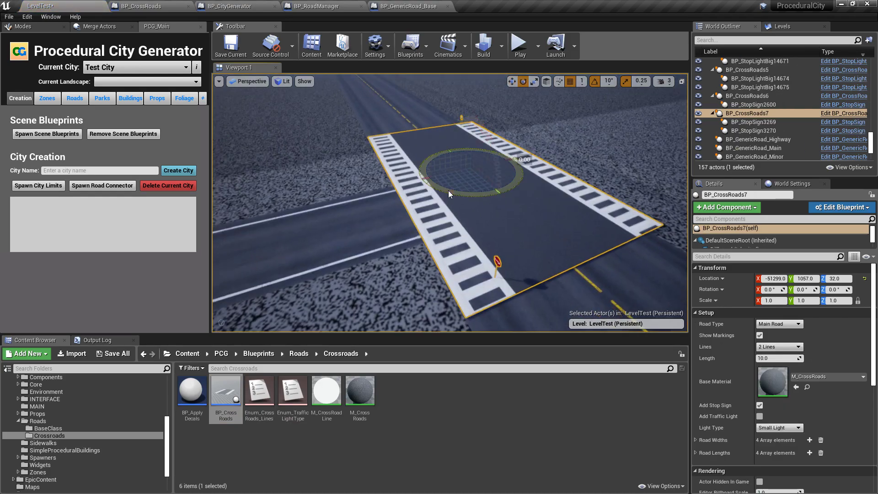
{"action": "left_click_drag", "start_coordinate": [457, 194], "coordinate": [426, 197]}
{"action": "left_click_drag", "start_coordinate": [514, 157], "coordinate": [489, 192]}
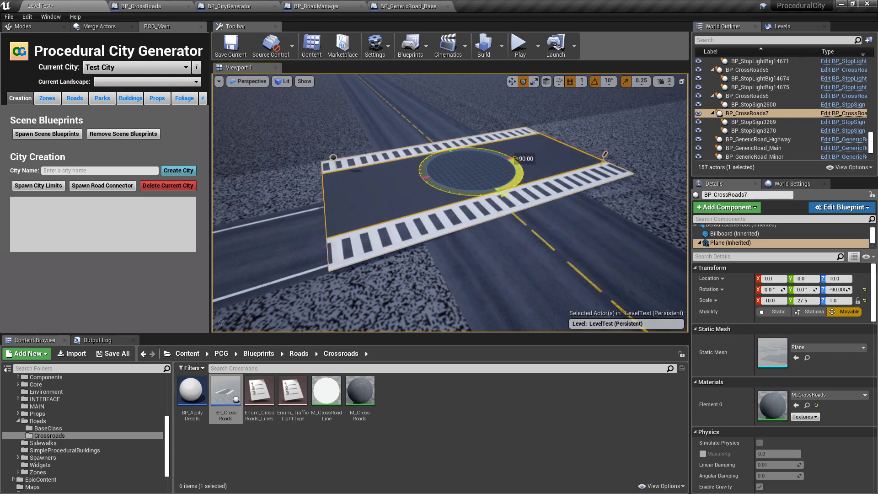
{"action": "key", "text": "w"}
{"action": "right_click_drag", "start_coordinate": [457, 206], "coordinate": [429, 214]}
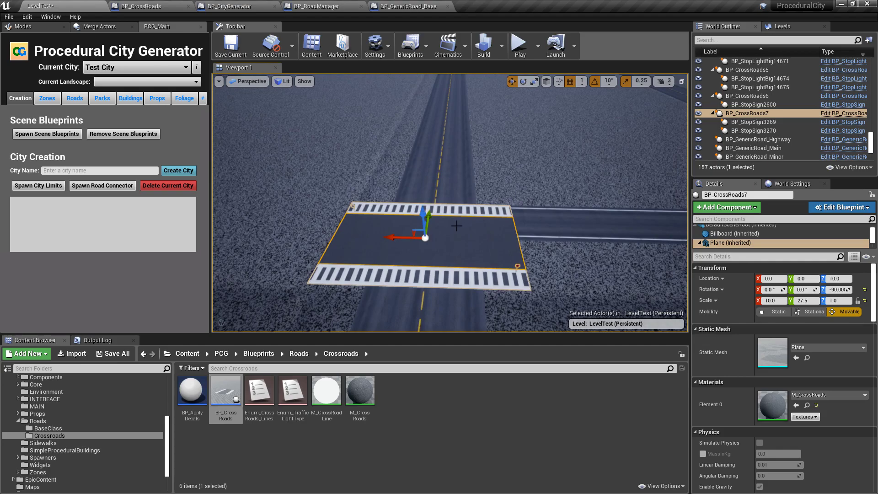
- Undo the plane rotation, turn the whole crossroads 90 degrees, and slide it to the junction
{"action": "left_click", "coordinate": [442, 222]}
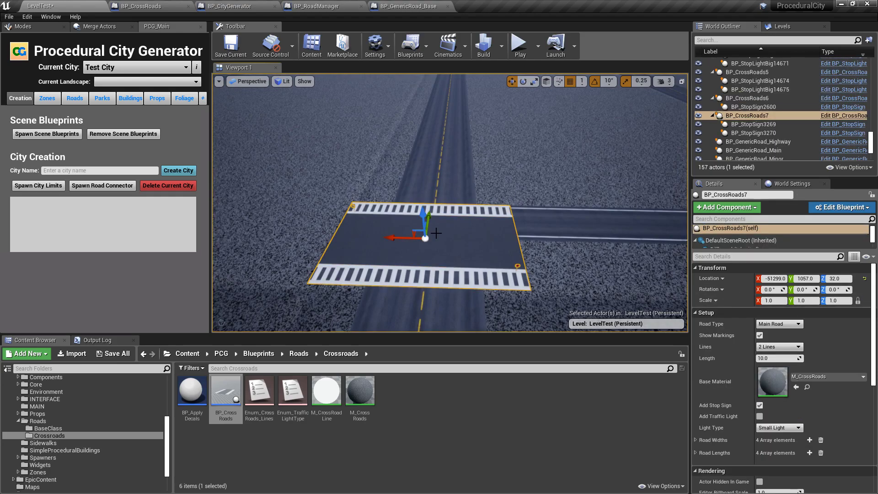
{"action": "key", "text": "ctrl+z"}
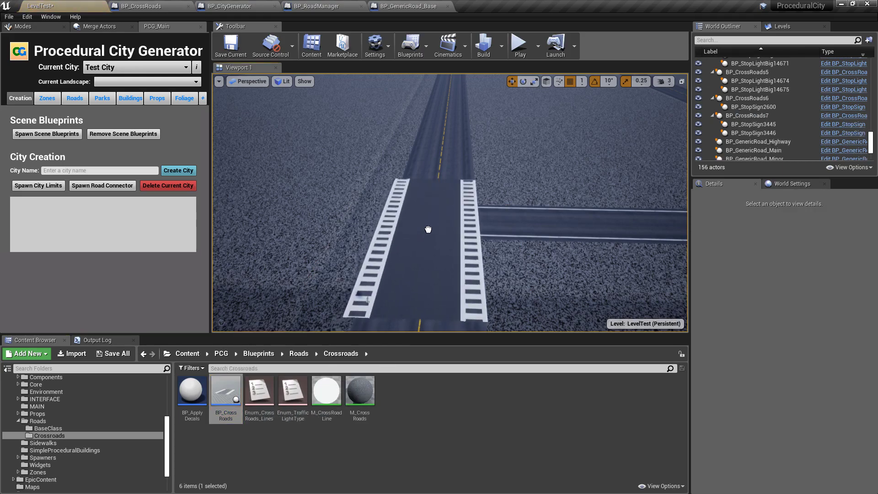
{"action": "left_click", "coordinate": [427, 229]}
{"action": "key", "text": "e"}
{"action": "mouse_move", "coordinate": [457, 256]}
{"action": "left_mouse_down"}
{"action": "mouse_move", "coordinate": [361, 228]}
{"action": "mouse_move", "coordinate": [457, 215]}
{"action": "left_mouse_up"}
{"action": "key", "text": "w"}
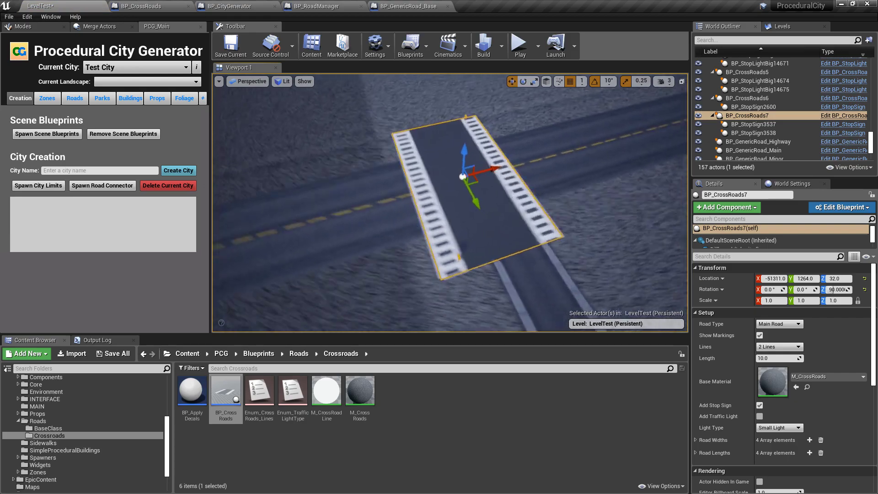
{"action": "mouse_move", "coordinate": [420, 164]}
{"action": "left_mouse_down"}
{"action": "mouse_move", "coordinate": [446, 163]}
{"action": "mouse_move", "coordinate": [320, 165]}
{"action": "left_mouse_up"}
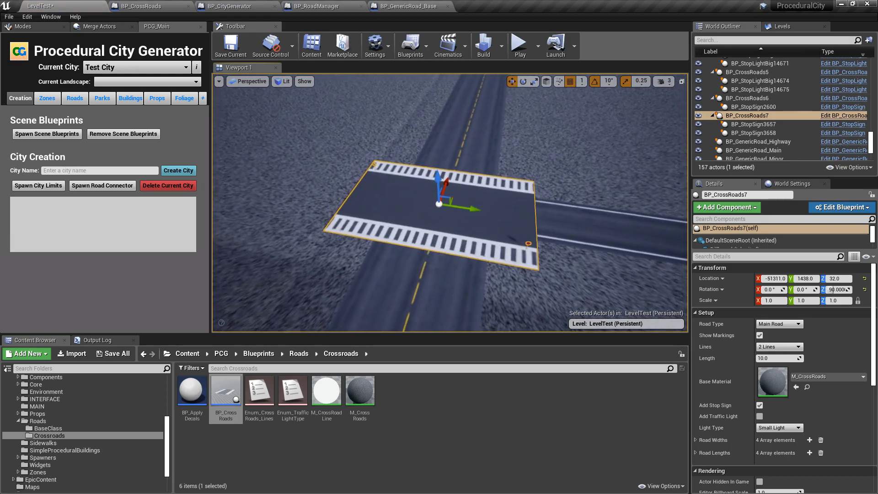
{"action": "scroll", "coordinate": [450, 203], "scroll_direction": "up", "scroll_amount": 3}
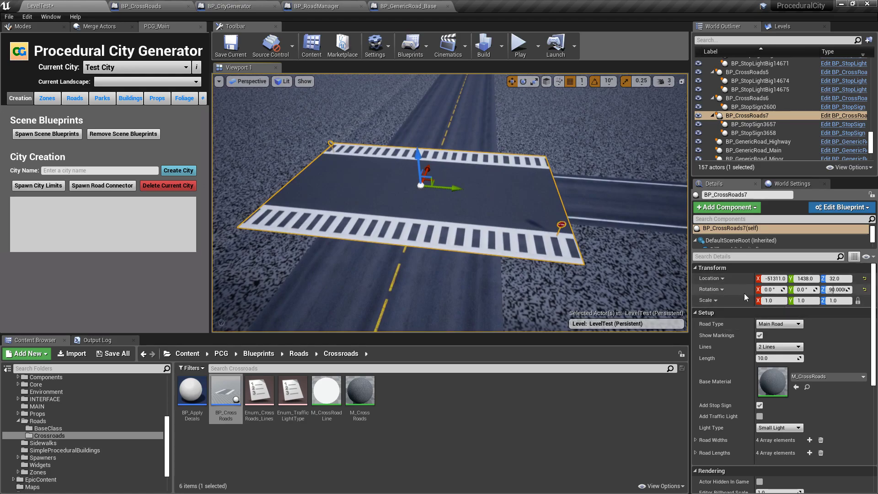
- Try Highway and Main Road types, settle on Minor Road, and slide the crossroads along the road
{"action": "left_click", "coordinate": [778, 324]}
{"action": "left_click", "coordinate": [766, 332]}
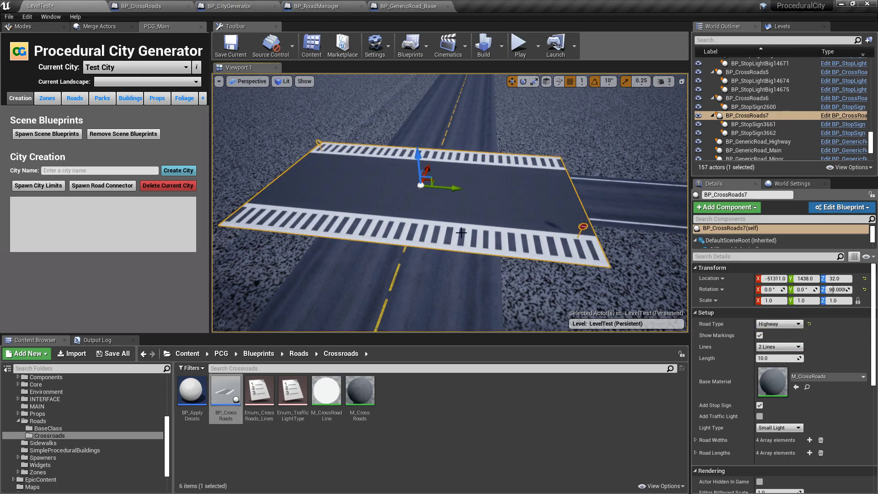
{"action": "left_click", "coordinate": [766, 323]}
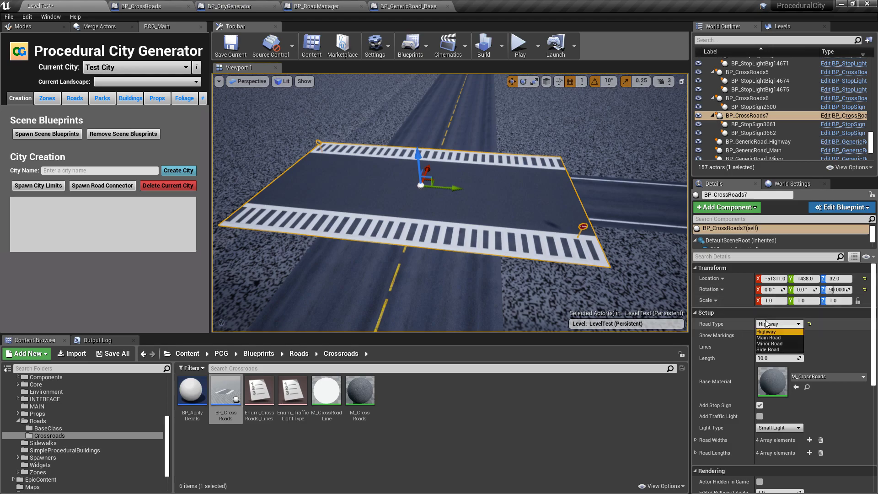
{"action": "left_click", "coordinate": [769, 339]}
{"action": "left_click", "coordinate": [773, 324]}
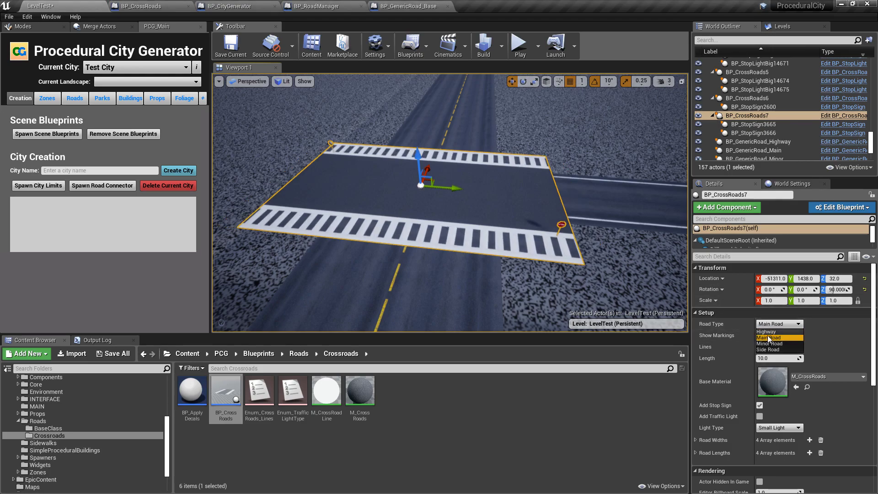
{"action": "left_click", "coordinate": [768, 342]}
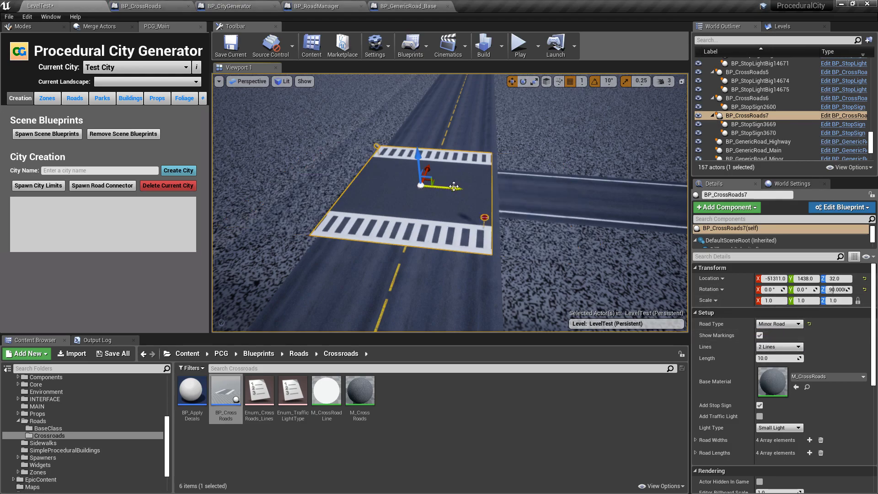
{"action": "left_click_drag", "start_coordinate": [453, 186], "coordinate": [461, 188]}
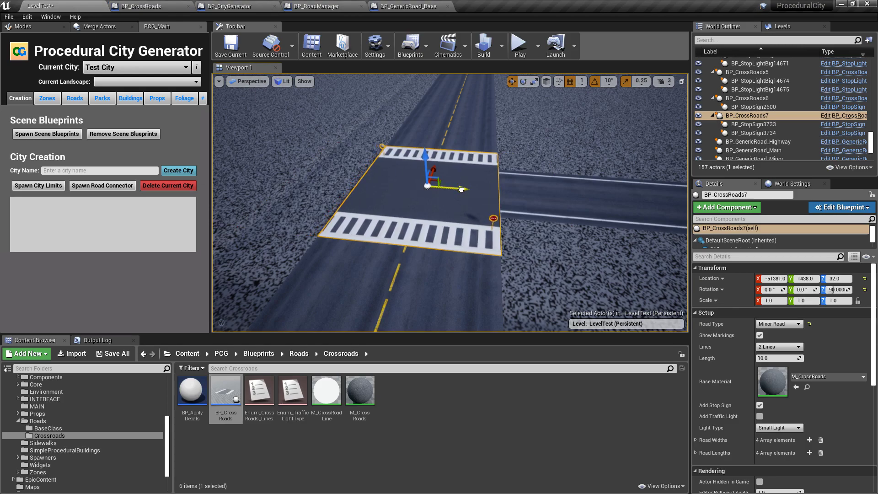
{"action": "key", "text": "Escape"}
{"action": "mouse_move", "coordinate": [461, 188]}
{"action": "right_mouse_down"}
{"action": "mouse_move", "coordinate": [411, 201]}
{"action": "mouse_move", "coordinate": [523, 235]}
{"action": "right_mouse_up"}
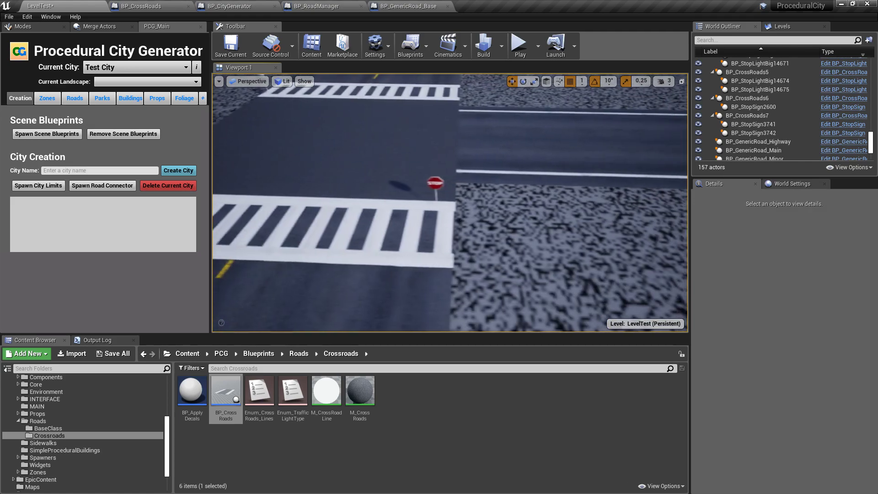
- Test the Side Road type on the crossroads, then revert to Minor Road
{"action": "left_click", "coordinate": [347, 237]}
{"action": "left_click", "coordinate": [778, 324]}
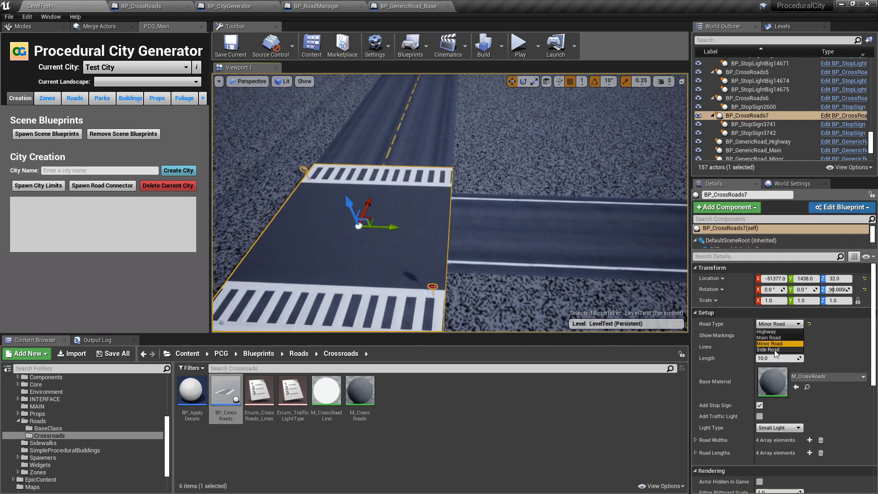
{"action": "left_click", "coordinate": [773, 350]}
{"action": "left_click", "coordinate": [773, 343]}
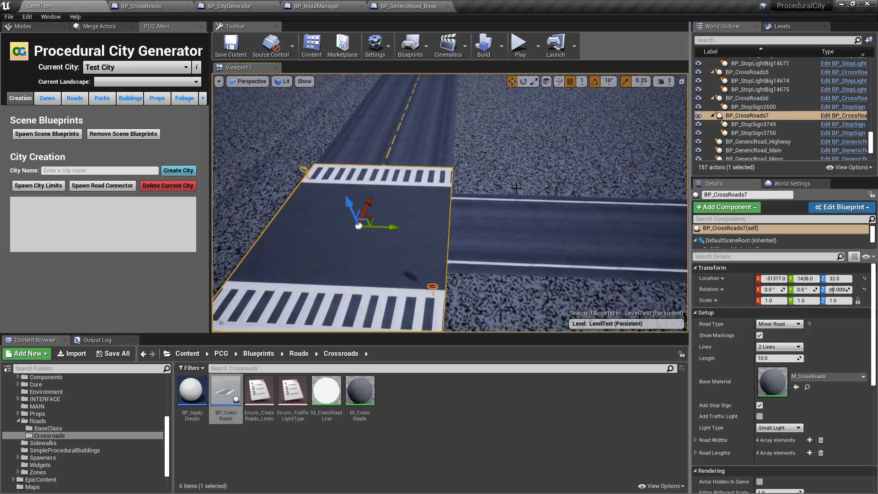
- Shift the crossroads sideways across the road and test a longer length of about 23.7
{"action": "left_click_drag", "start_coordinate": [345, 193], "coordinate": [345, 193], "text": "alt"}
{"action": "left_click_drag", "start_coordinate": [446, 182], "coordinate": [434, 187]}
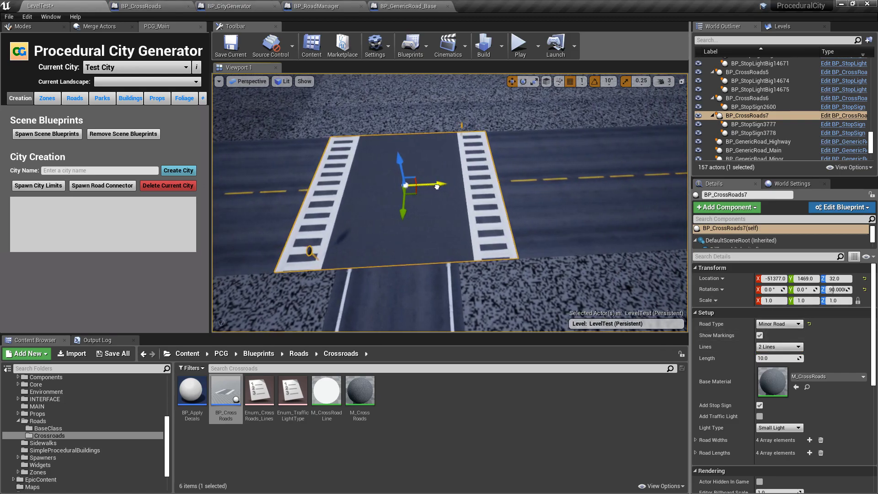
{"action": "left_click_drag", "start_coordinate": [522, 190], "coordinate": [521, 190], "text": "alt"}
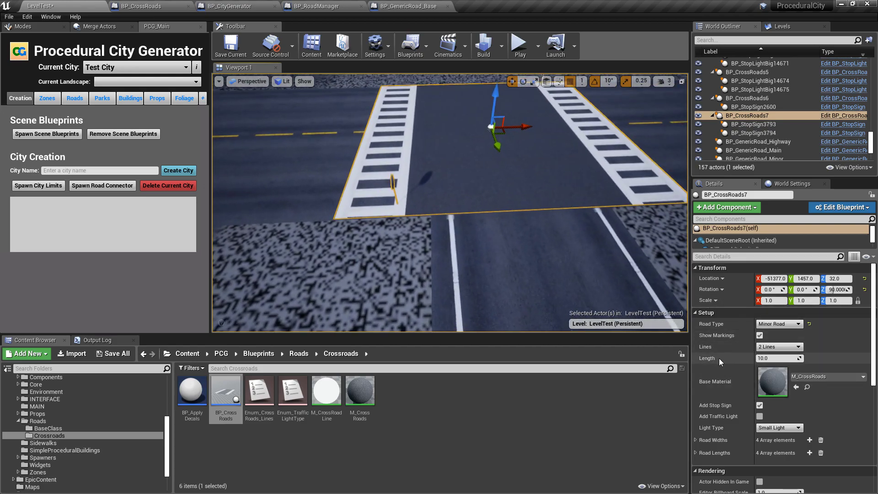
{"action": "key", "text": "f"}
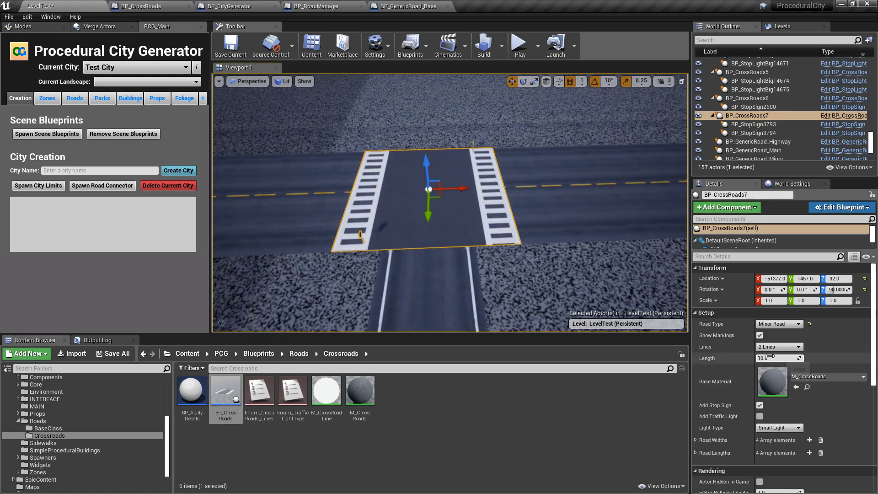
{"action": "left_click_drag", "start_coordinate": [768, 358], "coordinate": [805, 358]}
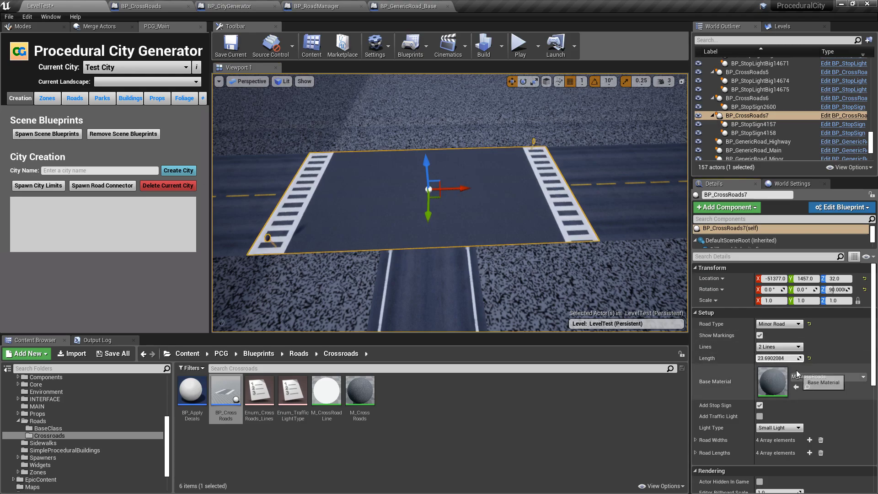
{"action": "key", "text": "f"}
{"action": "right_click_drag", "start_coordinate": [450, 203], "coordinate": [411, 192]}
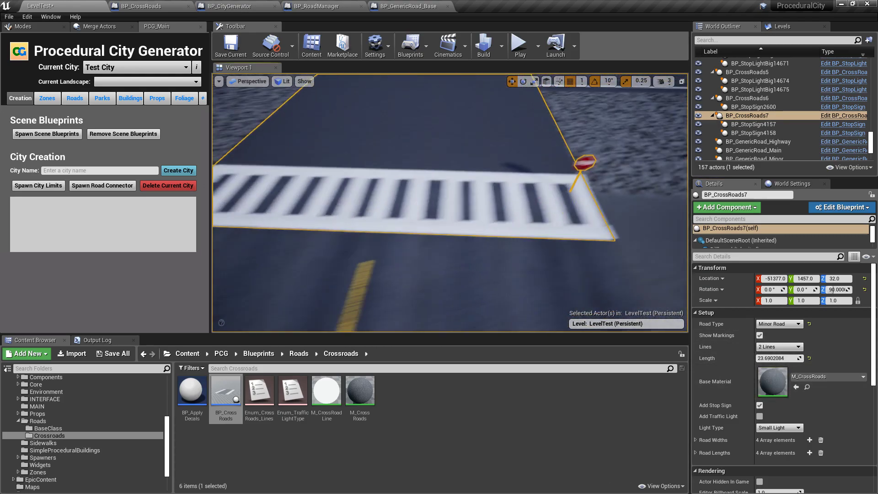
{"action": "mouse_move", "coordinate": [503, 192]}
{"action": "right_mouse_down"}
{"action": "mouse_move", "coordinate": [539, 192]}
{"action": "mouse_move", "coordinate": [482, 191]}
{"action": "right_mouse_up"}
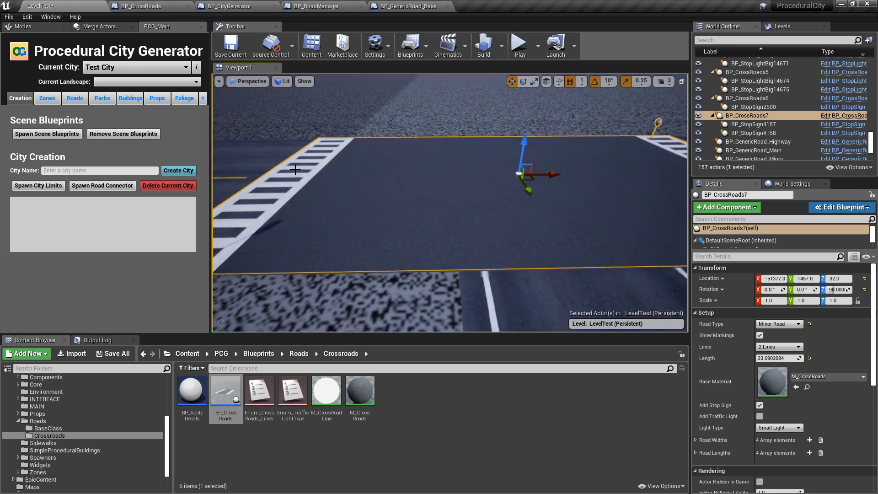
{"action": "right_click_drag", "start_coordinate": [294, 169], "coordinate": [348, 174]}
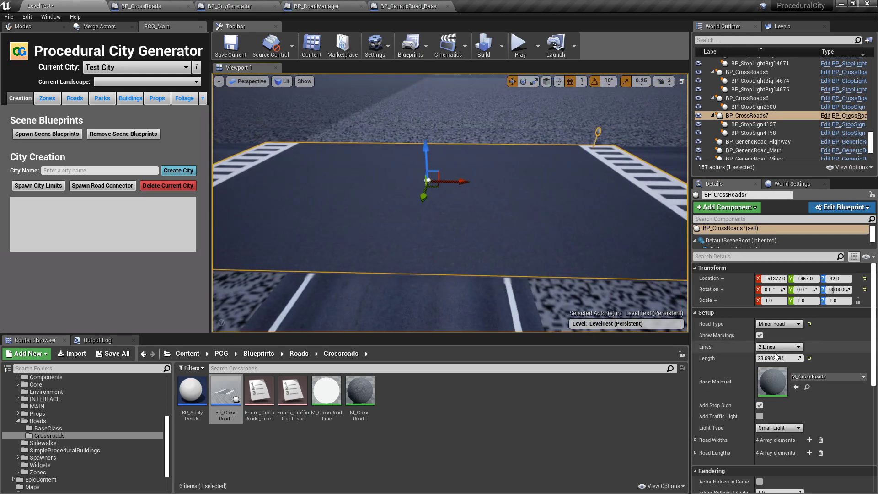
- Set the crossroads length to exactly 8.0 and nudge it along the cross road
{"action": "left_click_drag", "start_coordinate": [775, 358], "coordinate": [747, 358]}
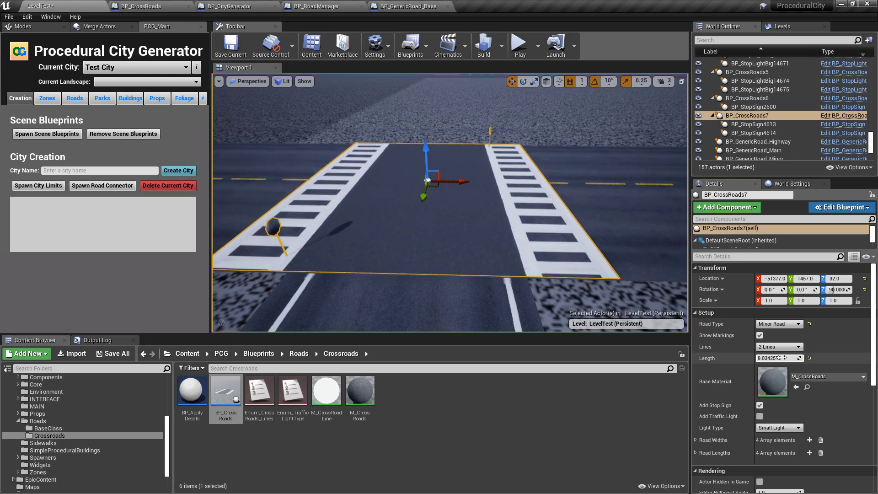
{"action": "type", "text": "8.0"}
{"action": "key", "text": "Return"}
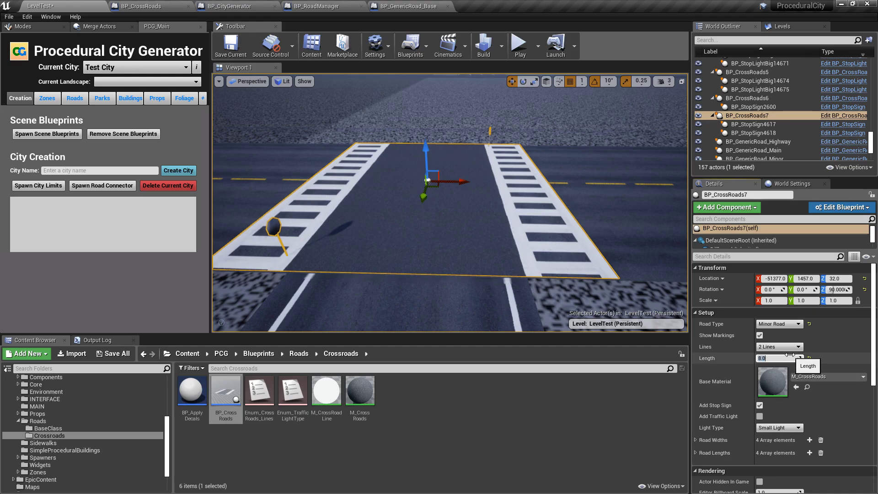
{"action": "left_click_drag", "start_coordinate": [470, 184], "coordinate": [463, 182]}
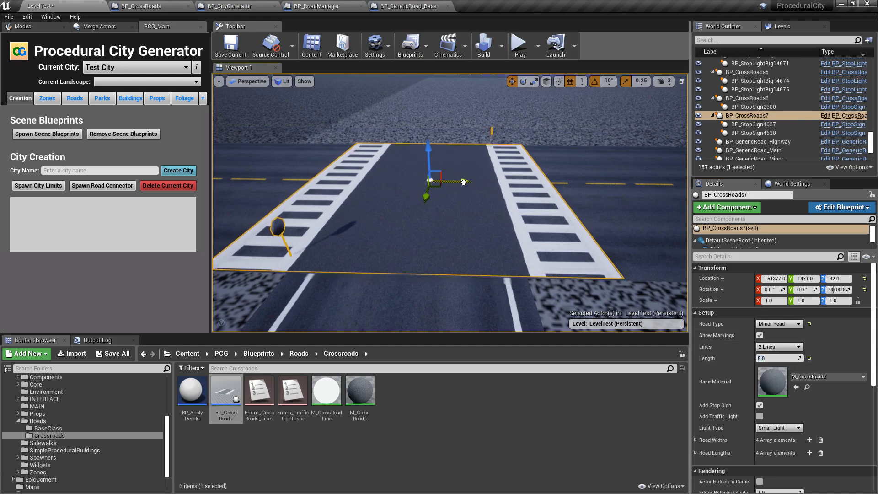
{"action": "right_click_drag", "start_coordinate": [462, 180], "coordinate": [503, 183]}
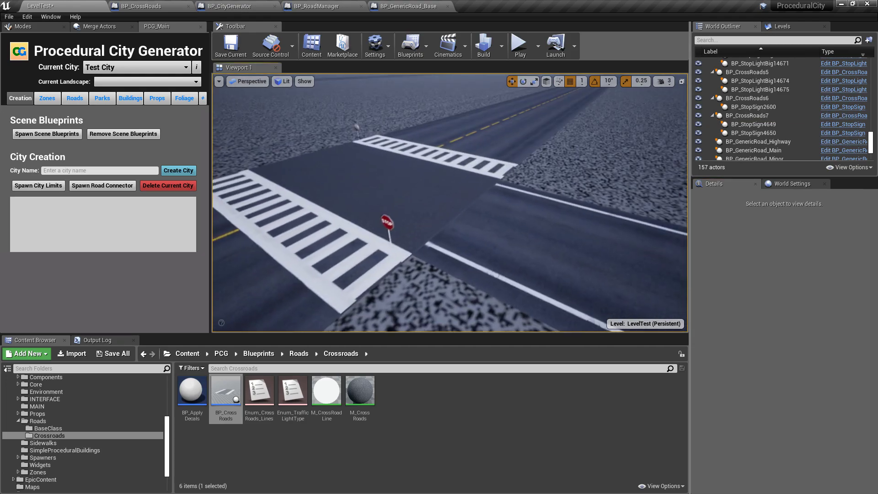
- Turn off the crossroads' crosswalk markings and inspect the junction from several angles
{"action": "left_click", "coordinate": [361, 201]}
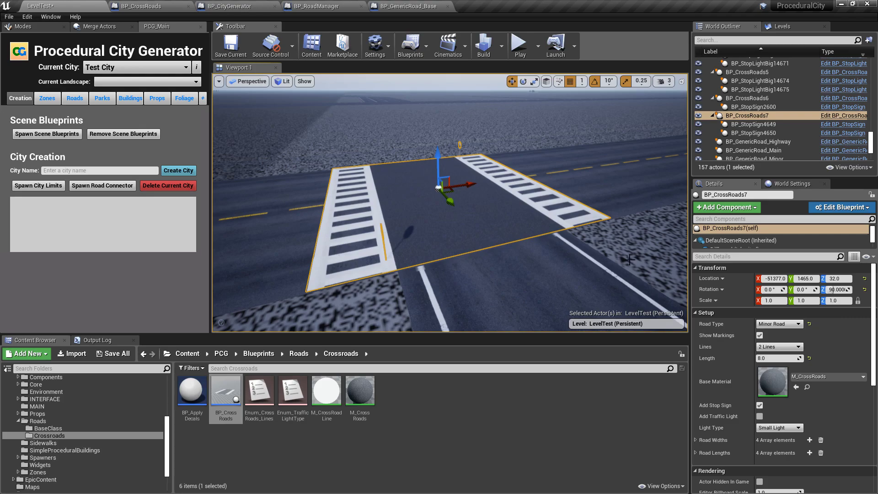
{"action": "left_click", "coordinate": [759, 335]}
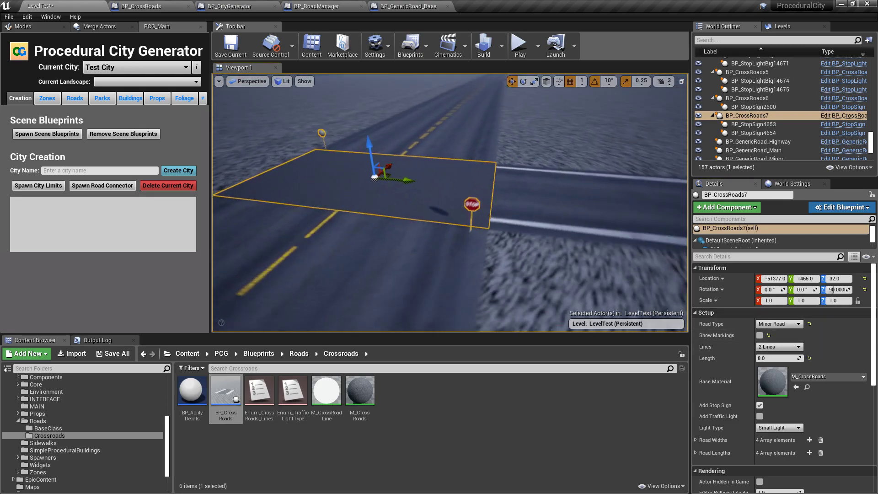
{"action": "left_click_drag", "start_coordinate": [486, 271], "coordinate": [486, 256]}
{"action": "left_click_drag", "start_coordinate": [479, 198], "coordinate": [525, 198]}
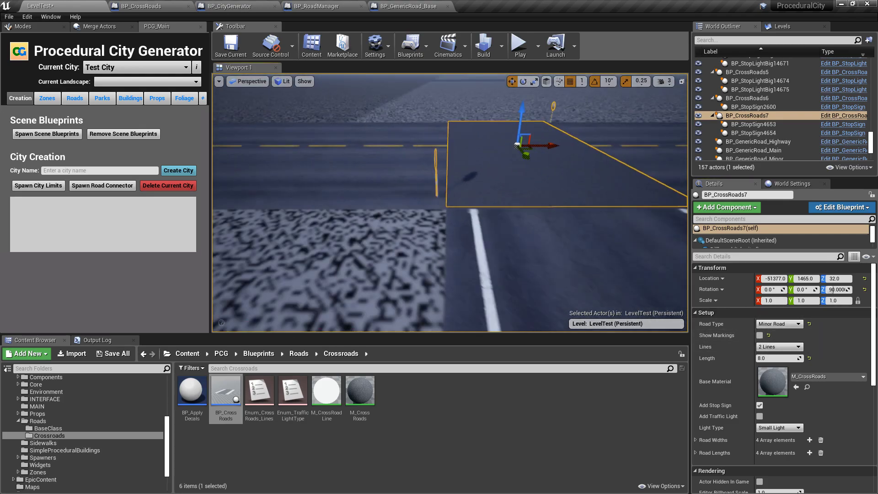
{"action": "left_click_drag", "start_coordinate": [440, 149], "coordinate": [457, 164]}
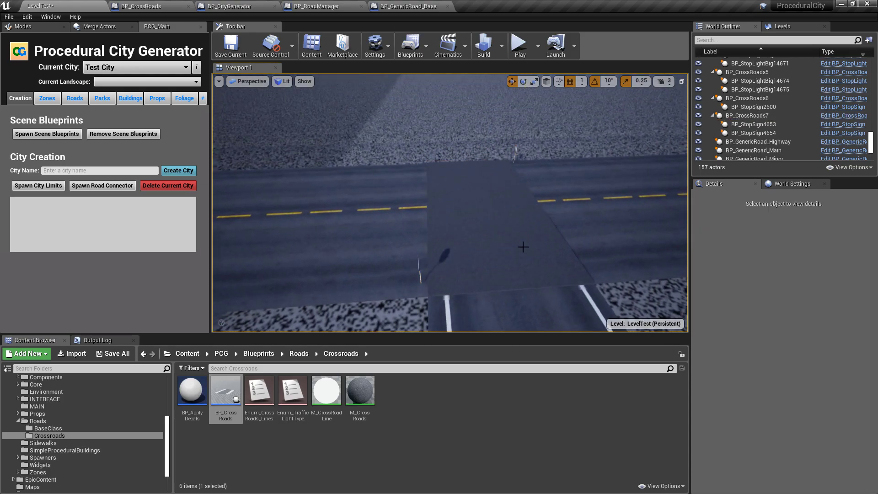
{"action": "left_click_drag", "start_coordinate": [427, 217], "coordinate": [427, 201]}
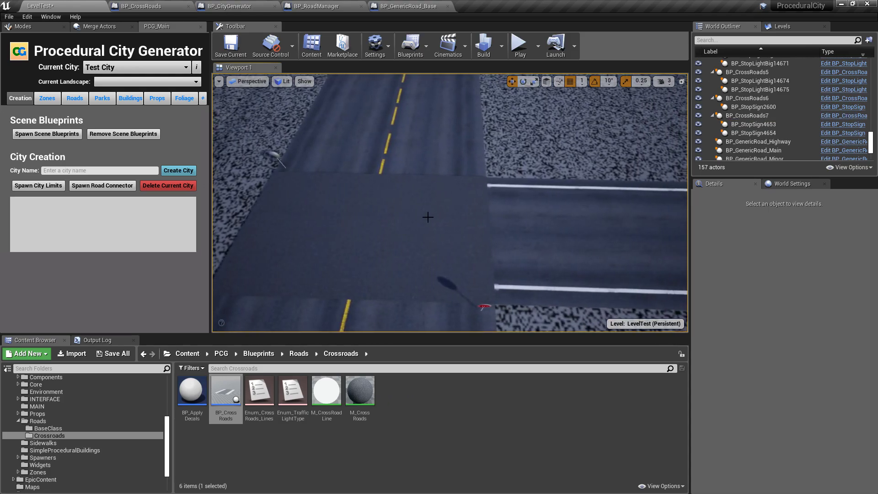
{"action": "left_click", "coordinate": [430, 230]}
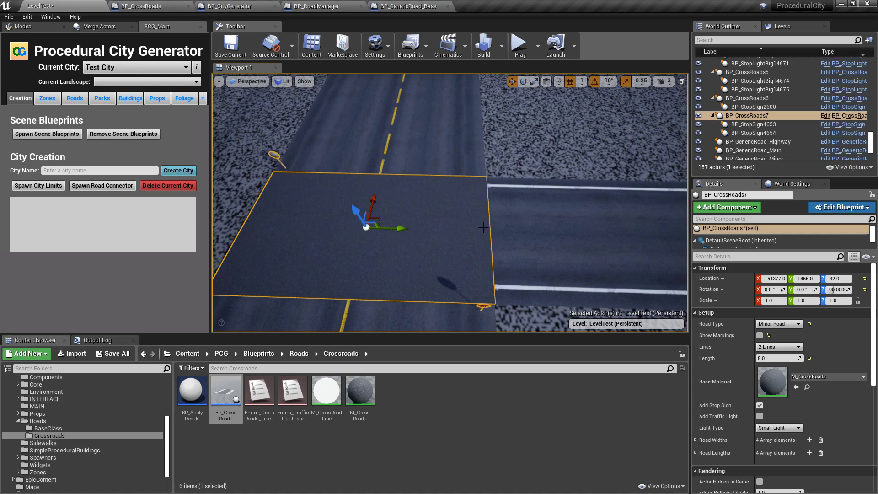
{"action": "mouse_move", "coordinate": [483, 227]}
{"action": "left_mouse_down", "text": "alt"}
{"action": "mouse_move", "coordinate": [514, 209]}
{"action": "mouse_move", "coordinate": [473, 214]}
{"action": "left_mouse_up", "text": "alt"}
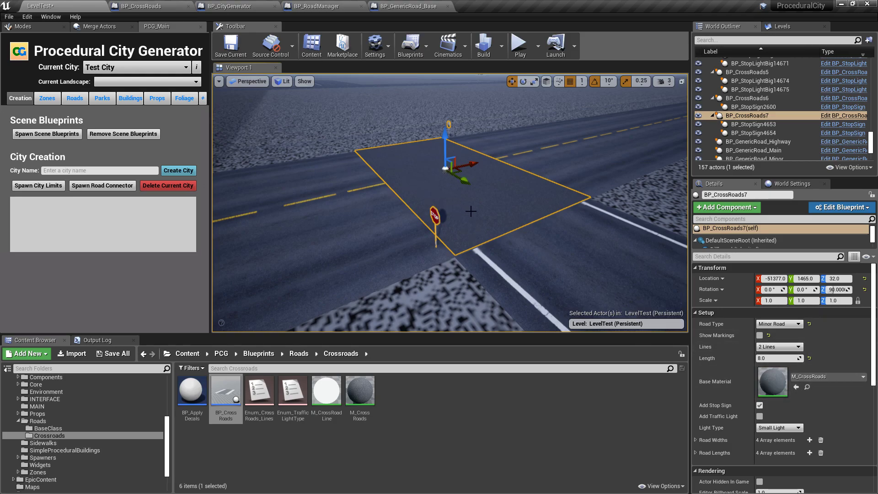
- Show crosswalk markings again, test a single line, then restore 2 lines with Minor Road kept
{"action": "left_click", "coordinate": [759, 335]}
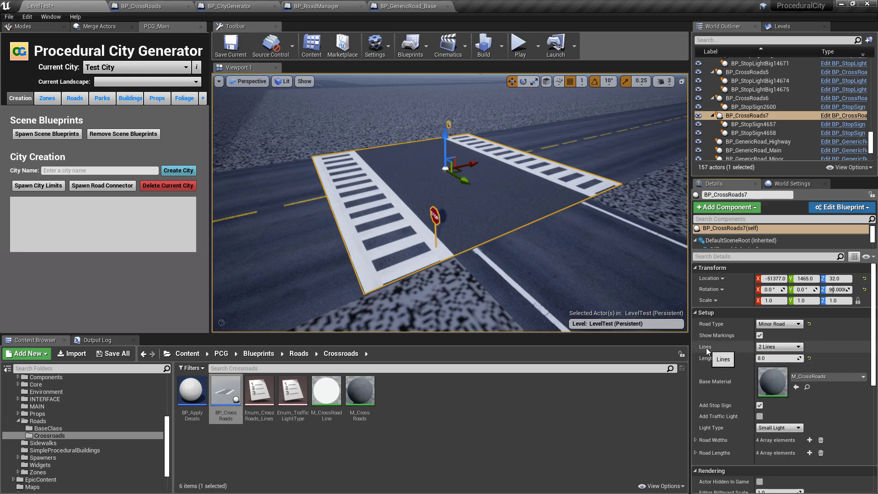
{"action": "left_click", "coordinate": [779, 346]}
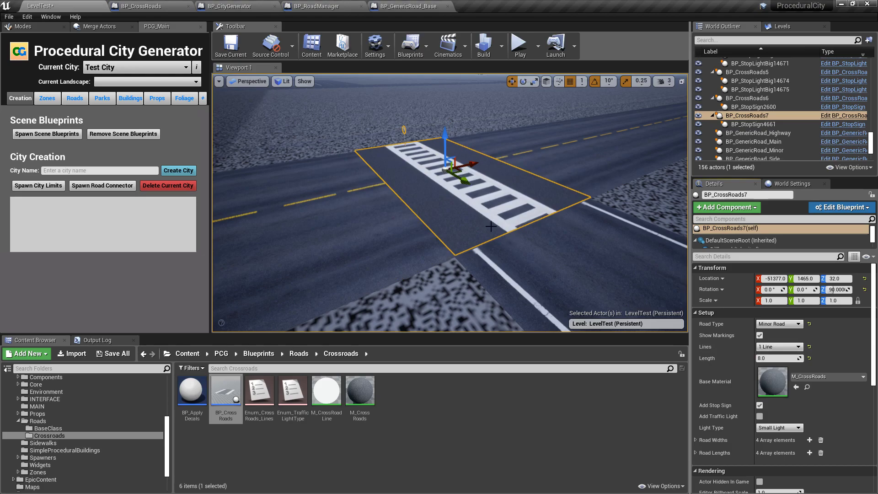
{"action": "left_click", "coordinate": [780, 325]}
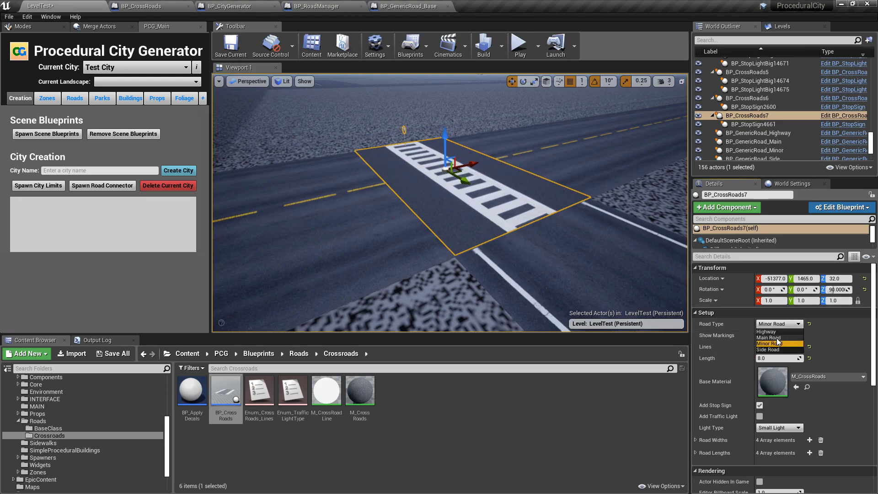
{"action": "left_click", "coordinate": [777, 343]}
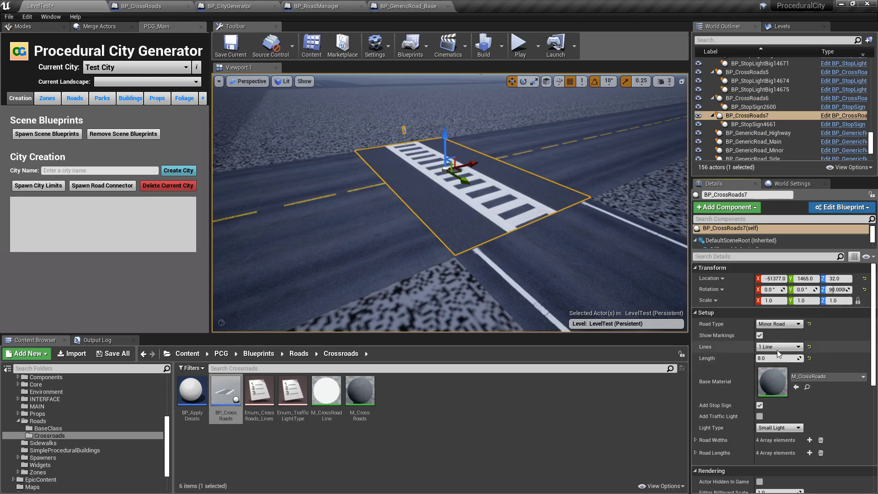
{"action": "left_click", "coordinate": [777, 349]}
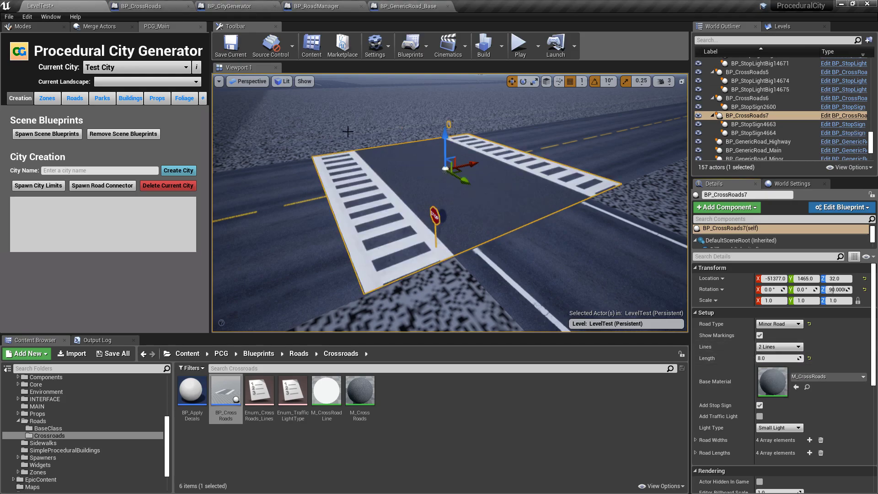
- Lower the crossroads onto the road and replace its stop signs with traffic lights
{"action": "left_click", "coordinate": [759, 405]}
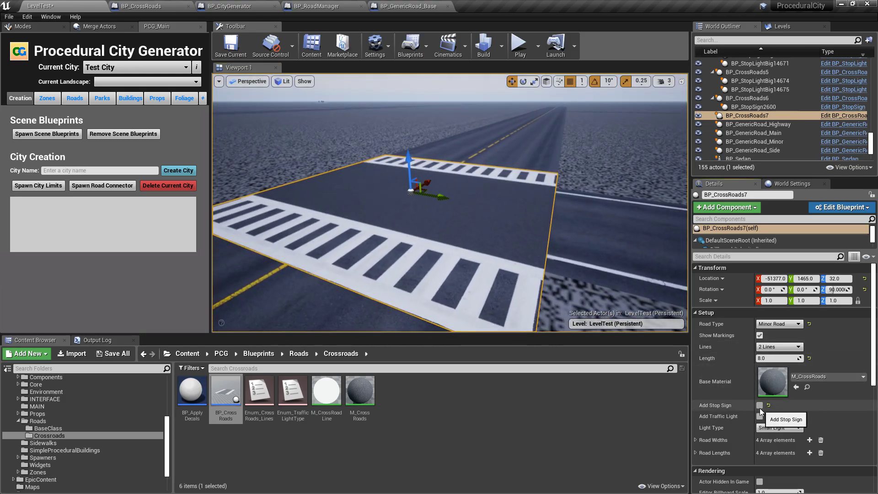
{"action": "left_click", "coordinate": [759, 405]}
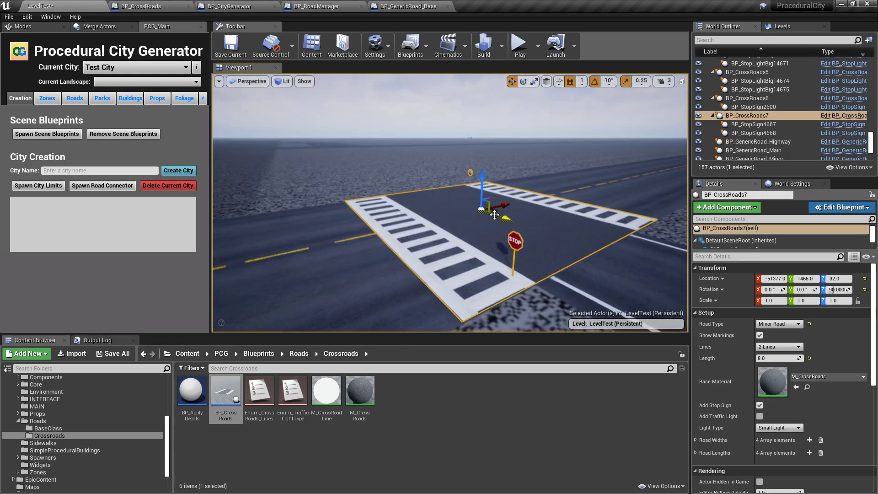
{"action": "left_click_drag", "start_coordinate": [494, 209], "coordinate": [494, 215]}
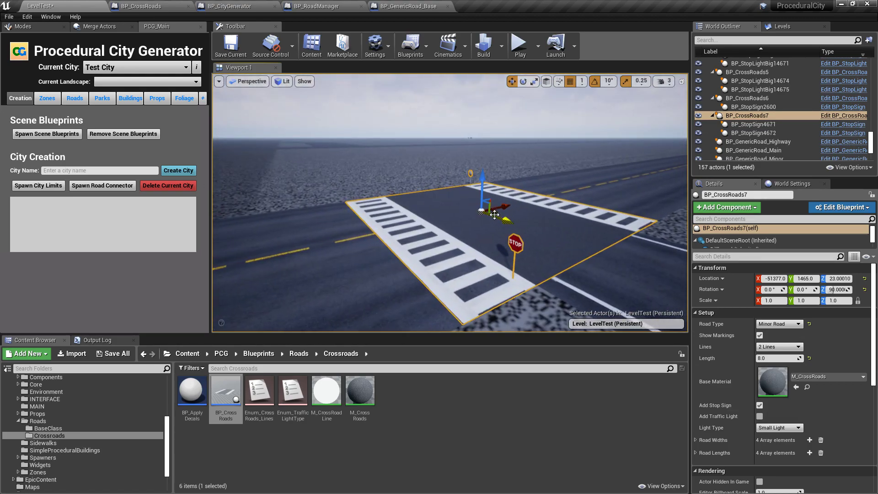
{"action": "left_click", "coordinate": [759, 405]}
{"action": "left_click", "coordinate": [759, 416]}
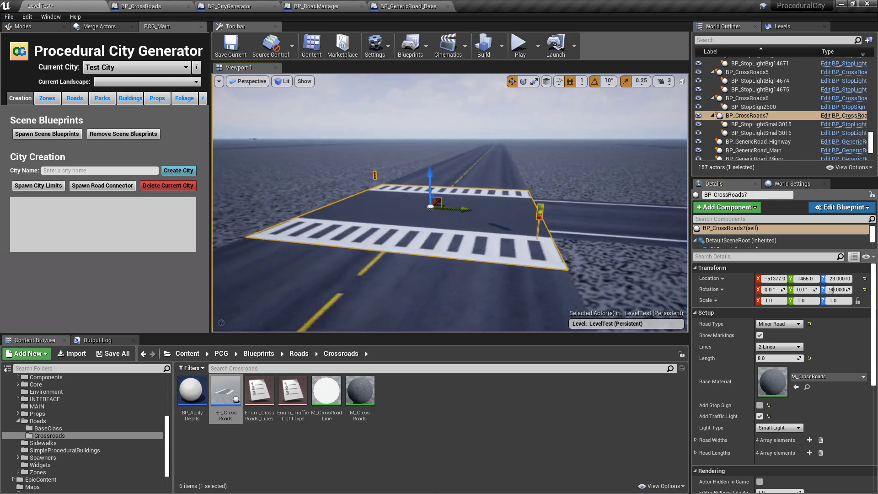
{"action": "right_click_drag", "start_coordinate": [541, 264], "coordinate": [526, 256]}
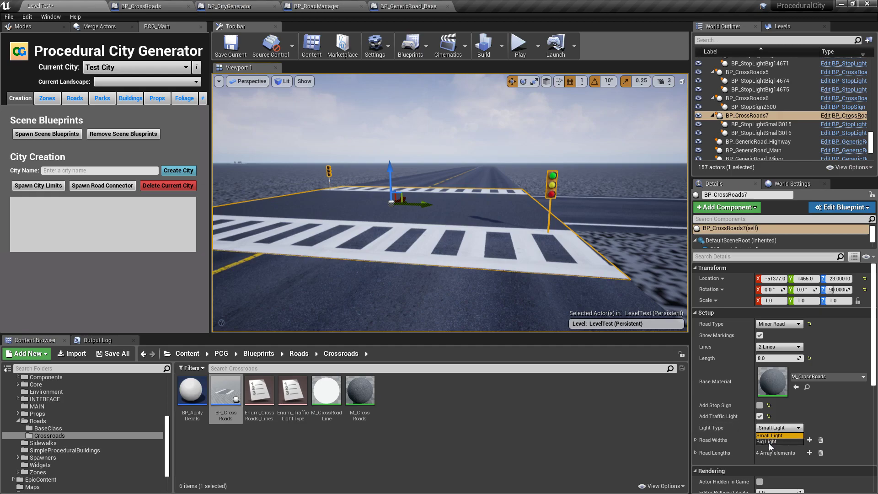
- Compare the big overhead and small pole traffic light types, orbiting above the crossroads
{"action": "left_click", "coordinate": [768, 442]}
{"action": "right_click_drag", "start_coordinate": [526, 256], "coordinate": [526, 256]}
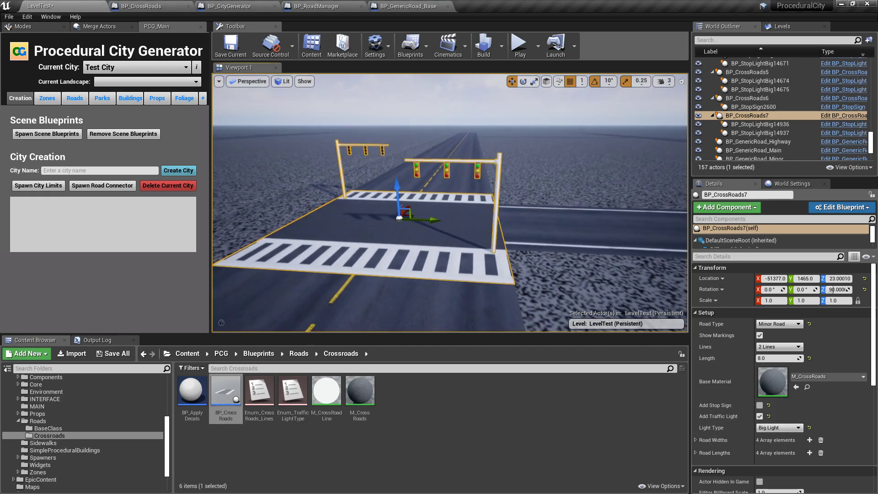
{"action": "left_click", "coordinate": [779, 427]}
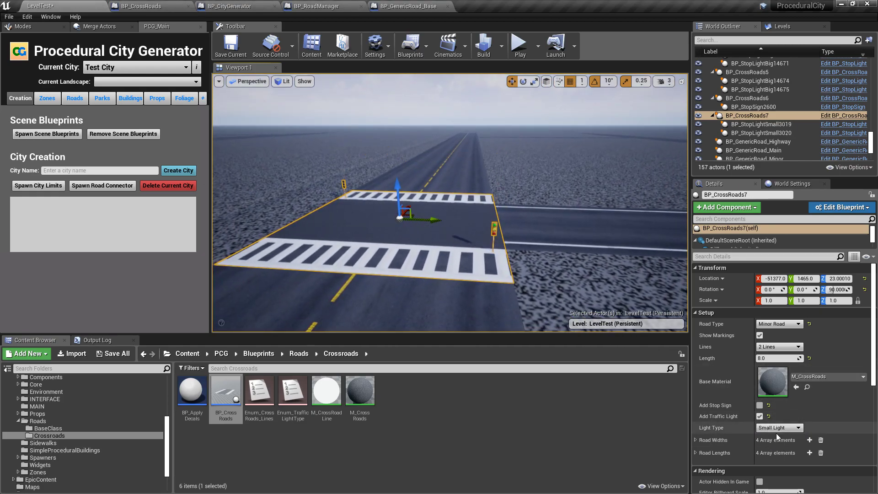
{"action": "left_click", "coordinate": [773, 429]}
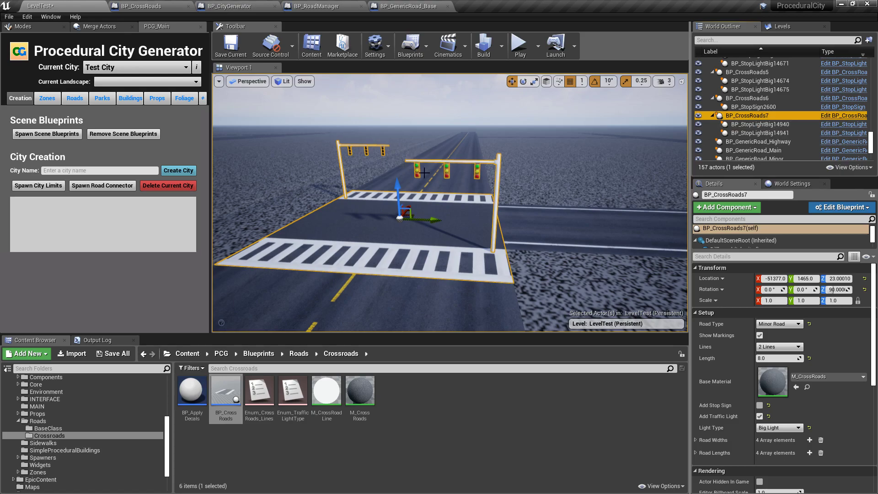
{"action": "scroll", "coordinate": [491, 187], "scroll_direction": "up", "scroll_amount": 3}
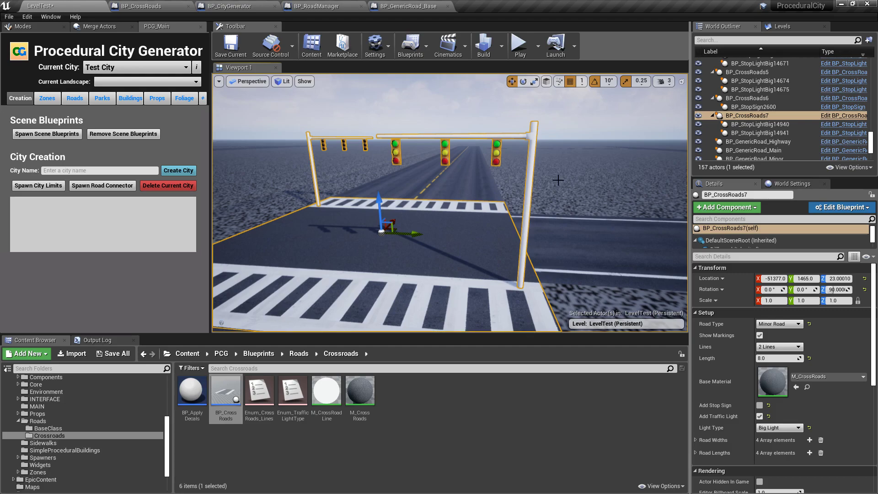
{"action": "mouse_move", "coordinate": [558, 180]}
{"action": "left_mouse_down", "text": "alt"}
{"action": "mouse_move", "coordinate": [398, 267]}
{"action": "mouse_move", "coordinate": [375, 260]}
{"action": "left_mouse_up", "text": "alt"}
- Duplicate the crossroads, slide the copy along the road and set its Road Type to Side Road
{"action": "key", "text": "e"}
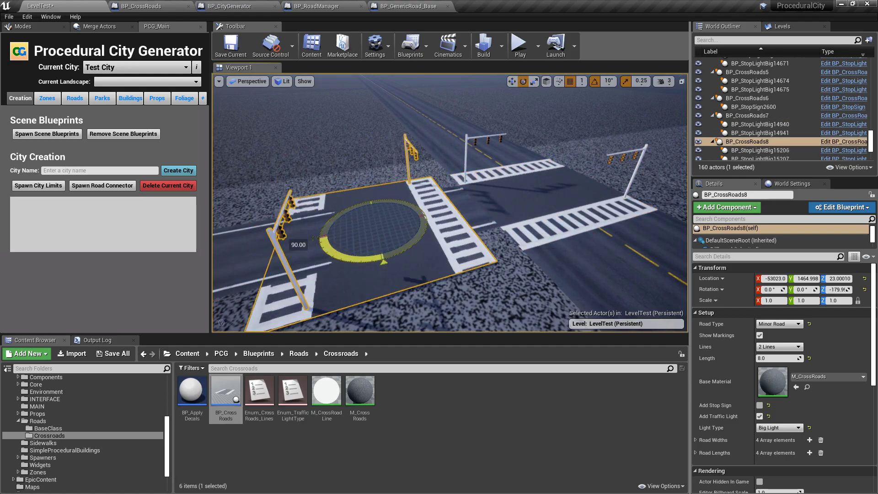
{"action": "key", "text": "w"}
{"action": "left_click_drag", "start_coordinate": [347, 229], "coordinate": [361, 229]}
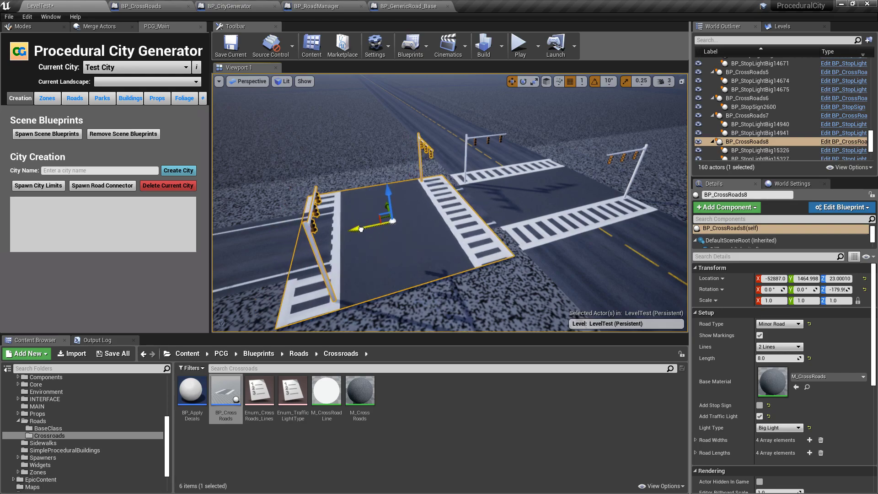
{"action": "left_click", "coordinate": [779, 324]}
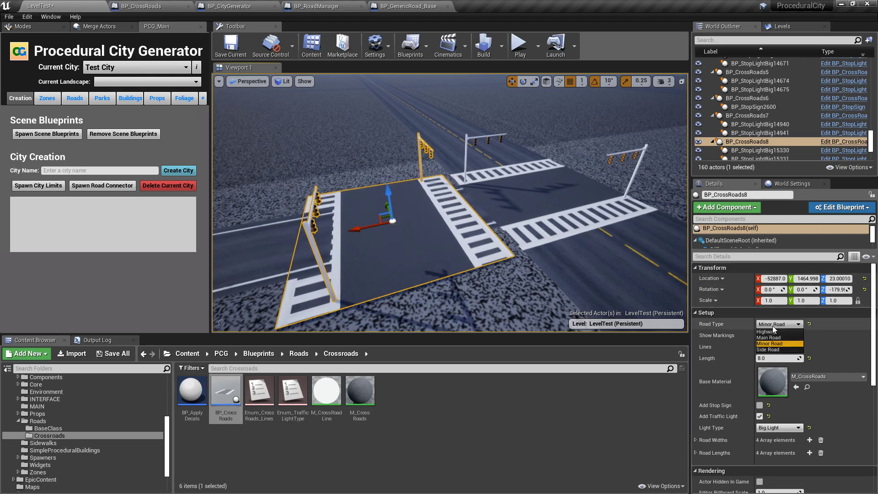
{"action": "left_click", "coordinate": [768, 351]}
{"action": "key", "text": "f"}
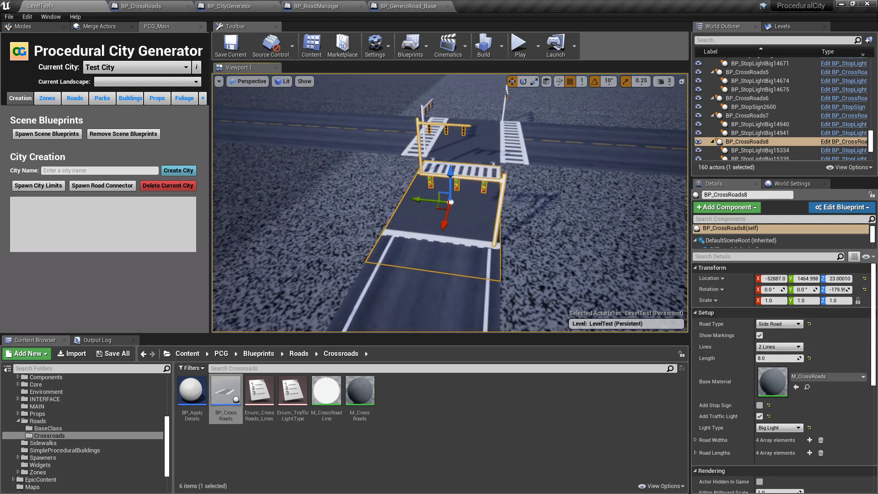
{"action": "left_click_drag", "start_coordinate": [445, 181], "coordinate": [447, 162]}
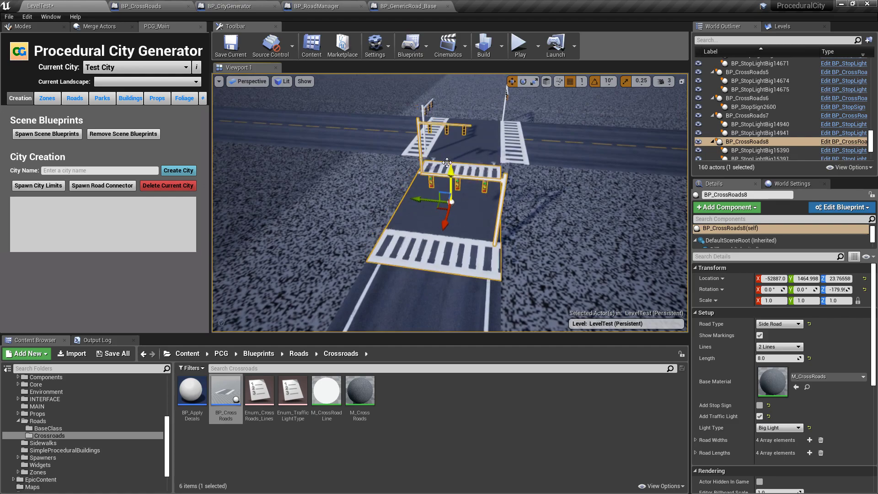
- Give the copy 1 Line and Length 5.0, and move it against the main crossing
{"action": "left_click", "coordinate": [768, 353]}
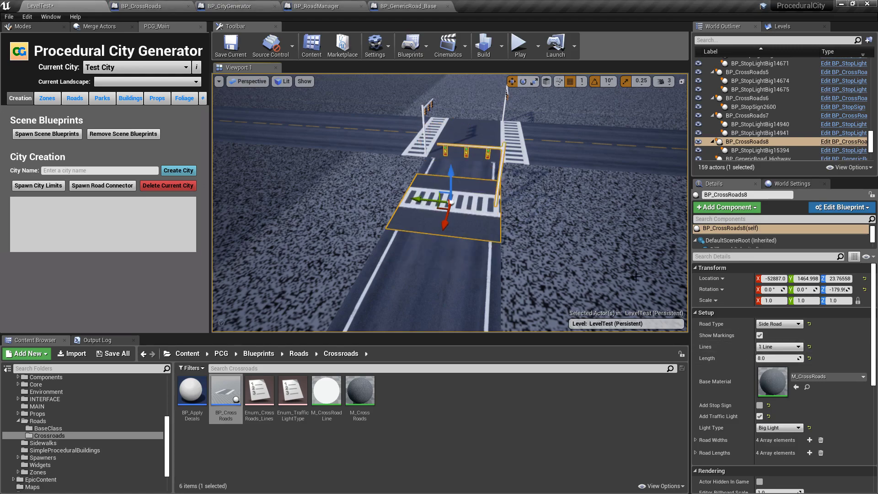
{"action": "right_click_drag", "start_coordinate": [396, 183], "coordinate": [396, 184]}
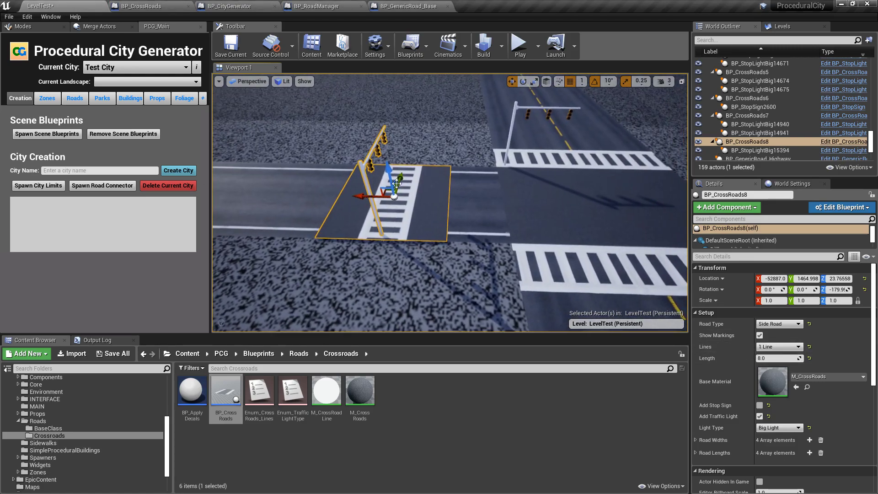
{"action": "left_click_drag", "start_coordinate": [353, 196], "coordinate": [405, 201]}
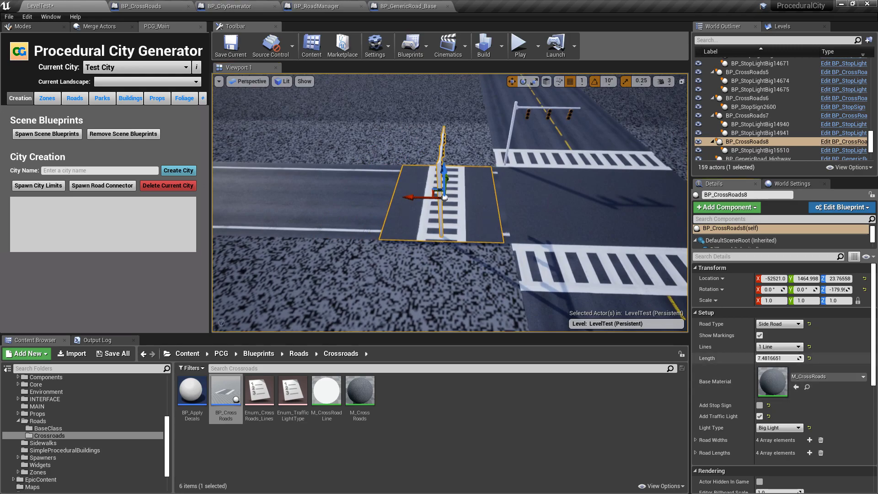
{"action": "left_click_drag", "start_coordinate": [780, 358], "coordinate": [768, 358]}
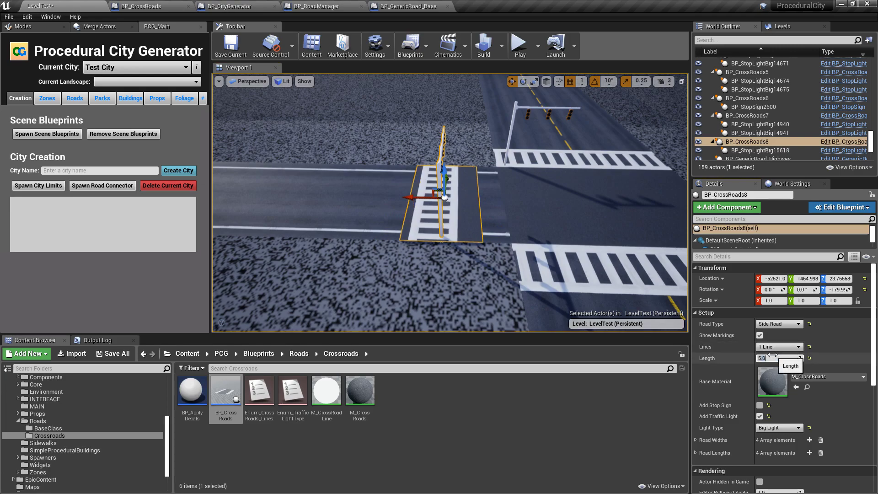
{"action": "key", "text": "Return"}
{"action": "left_click_drag", "start_coordinate": [404, 198], "coordinate": [453, 198]}
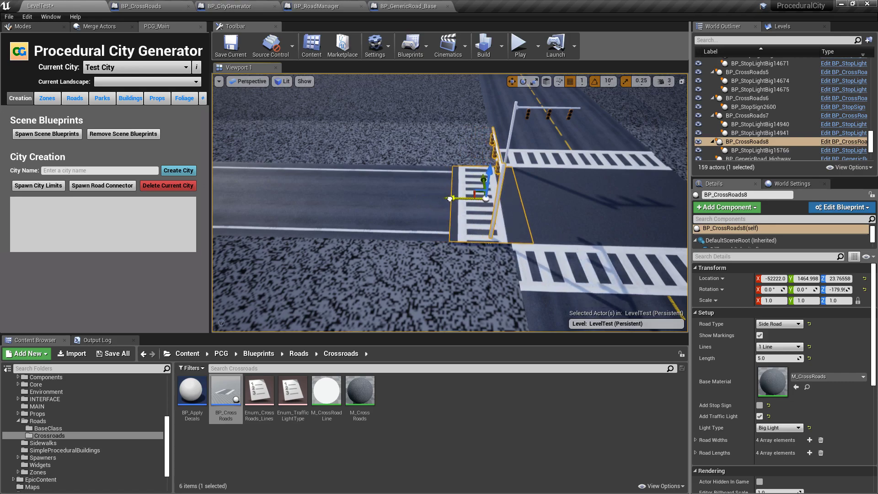
- Set the side-road crossroads BP_CrossRoads8 Light Type to Small Light
{"action": "key", "text": "Escape"}
{"action": "right_click_drag", "start_coordinate": [452, 199], "coordinate": [534, 167]}
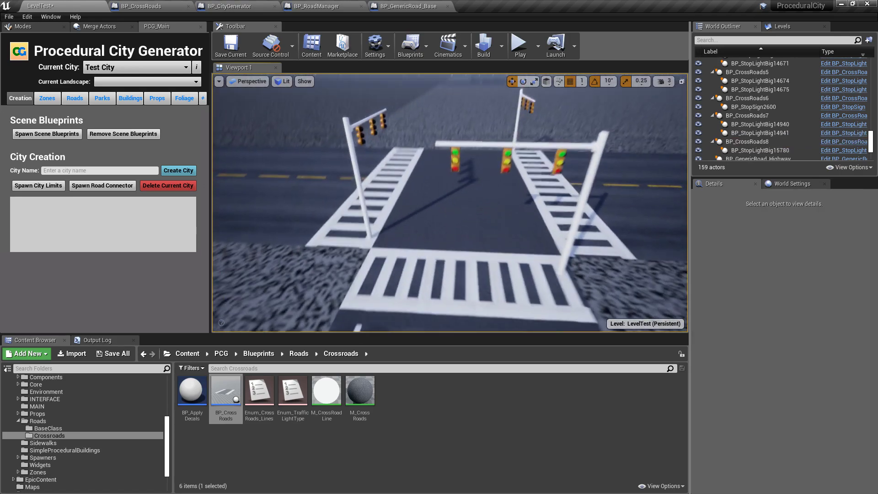
{"action": "left_click", "coordinate": [527, 238]}
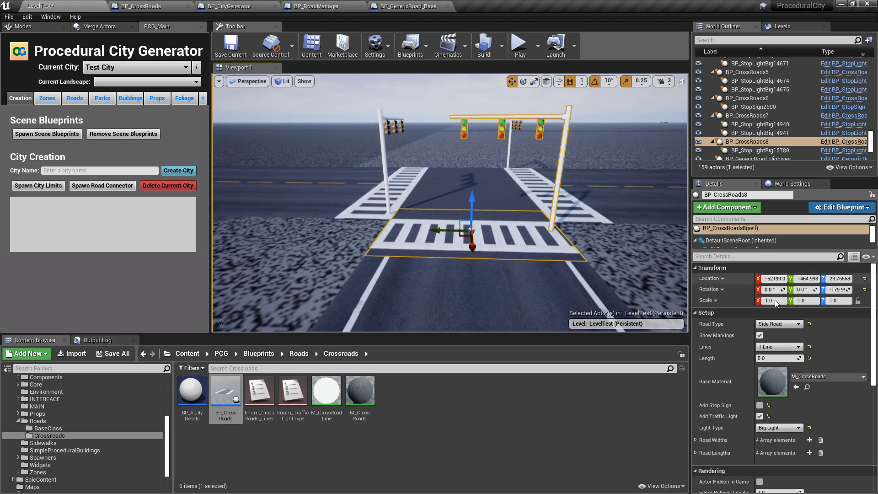
{"action": "left_click", "coordinate": [775, 435]}
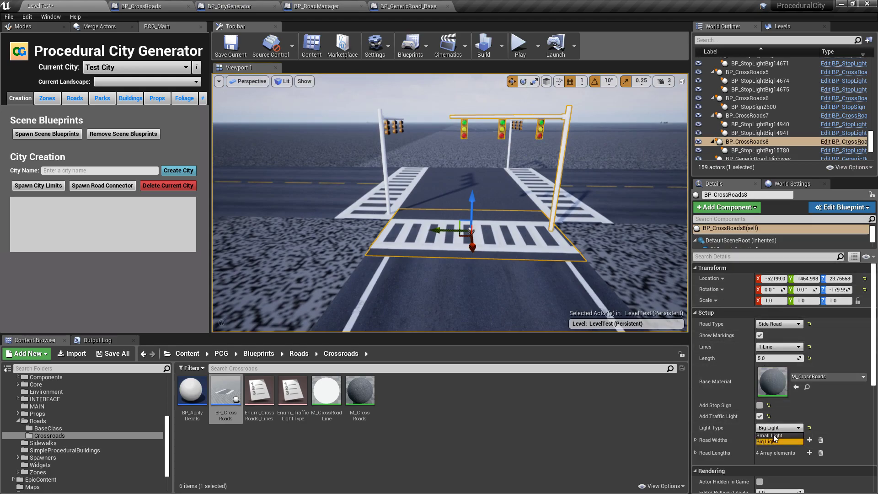
{"action": "mouse_move", "coordinate": [548, 228]}
{"action": "right_mouse_down"}
{"action": "mouse_move", "coordinate": [553, 239]}
{"action": "mouse_move", "coordinate": [540, 228]}
{"action": "mouse_move", "coordinate": [525, 238]}
{"action": "right_mouse_up"}
{"action": "key", "text": "Escape"}
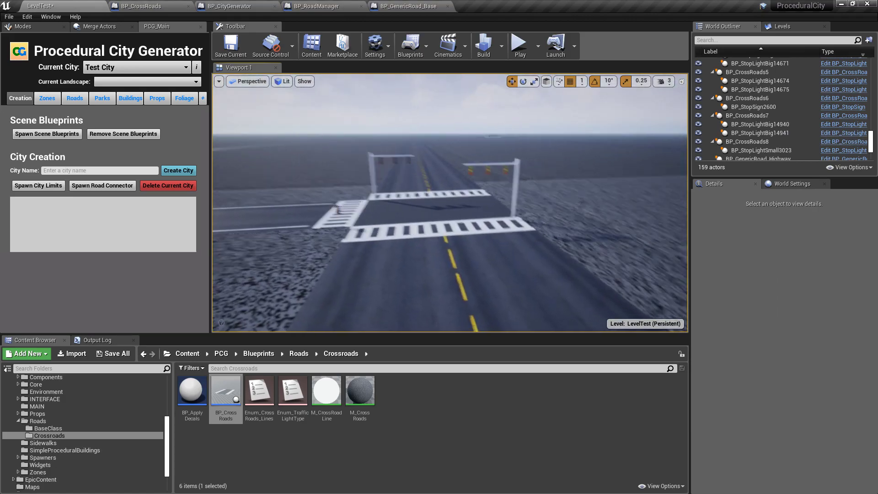
- Replace BP_CrossRoads8's traffic light with a stop sign and view the result
{"action": "right_click_drag", "start_coordinate": [526, 238], "coordinate": [460, 210]}
{"action": "left_click", "coordinate": [460, 210]}
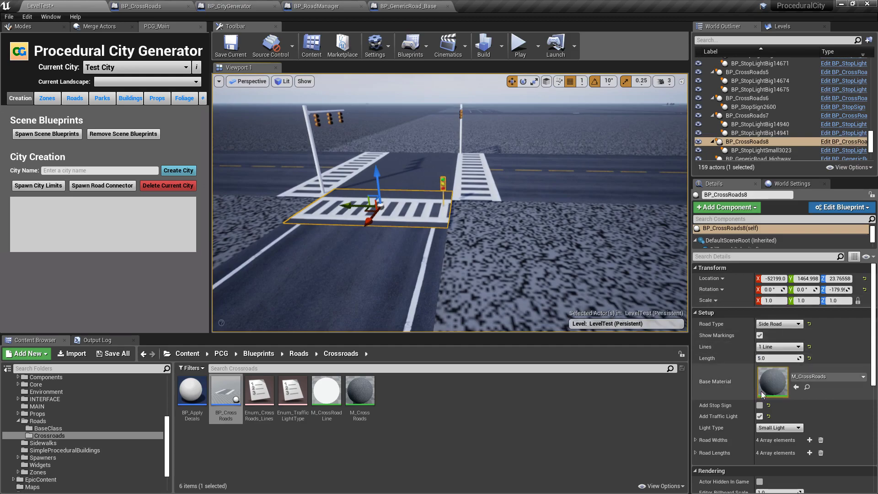
{"action": "left_click", "coordinate": [759, 416]}
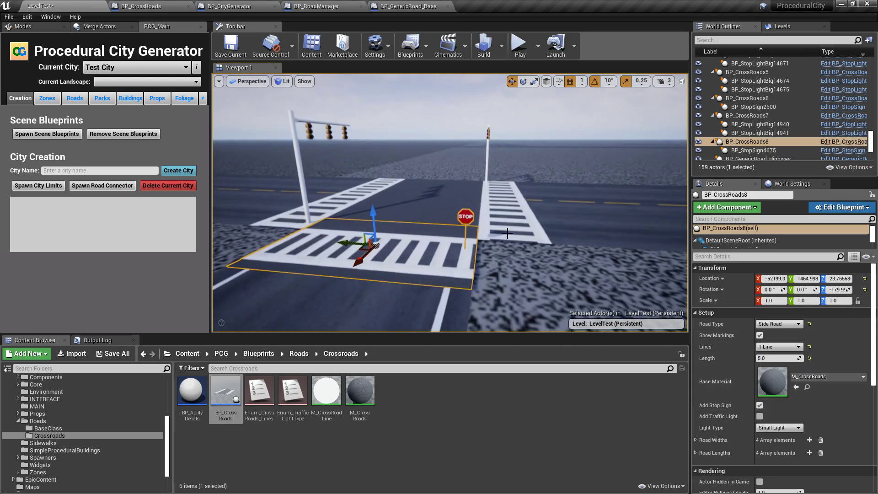
{"action": "key", "text": "Escape"}
{"action": "mouse_move", "coordinate": [497, 229]}
{"action": "right_mouse_down"}
{"action": "mouse_move", "coordinate": [484, 219]}
{"action": "mouse_move", "coordinate": [450, 246]}
{"action": "mouse_move", "coordinate": [450, 201]}
{"action": "right_mouse_up"}
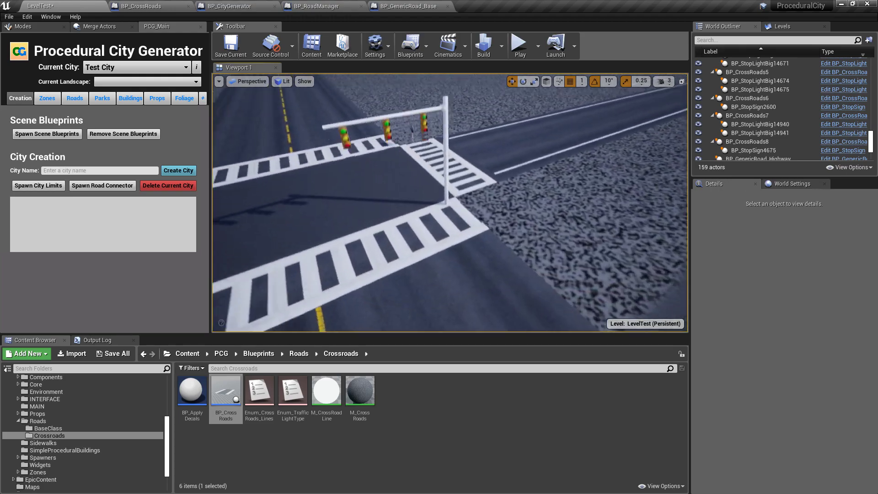
{"action": "left_click_drag", "start_coordinate": [376, 209], "coordinate": [377, 247]}
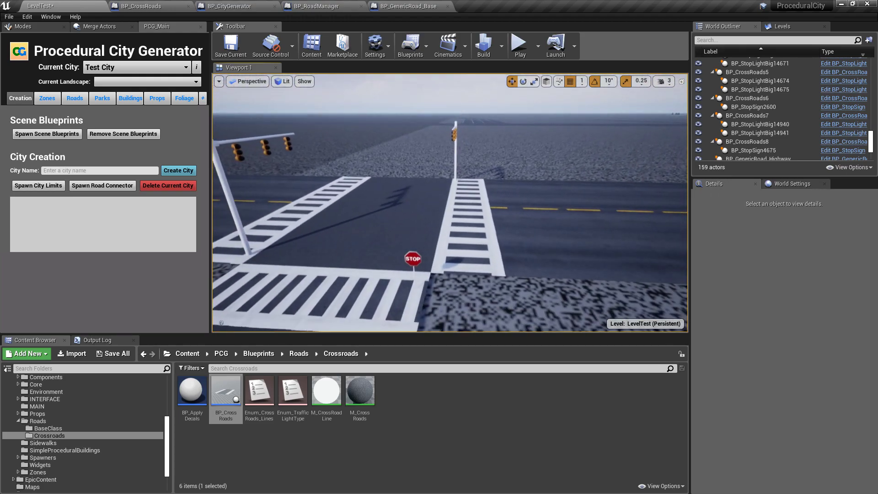
- Set BP_CrossRoads7's Length to 8.0 and frame it to check the traffic-light gantries
{"action": "left_click", "coordinate": [377, 247]}
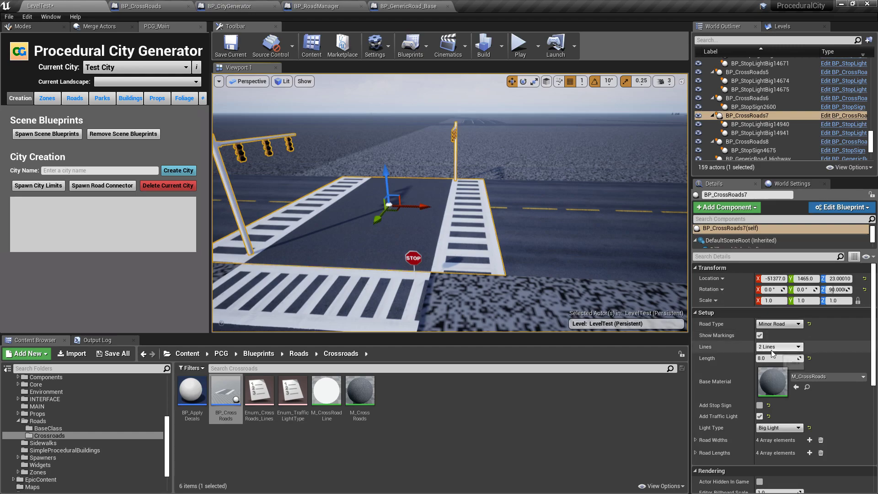
{"action": "key", "text": "f"}
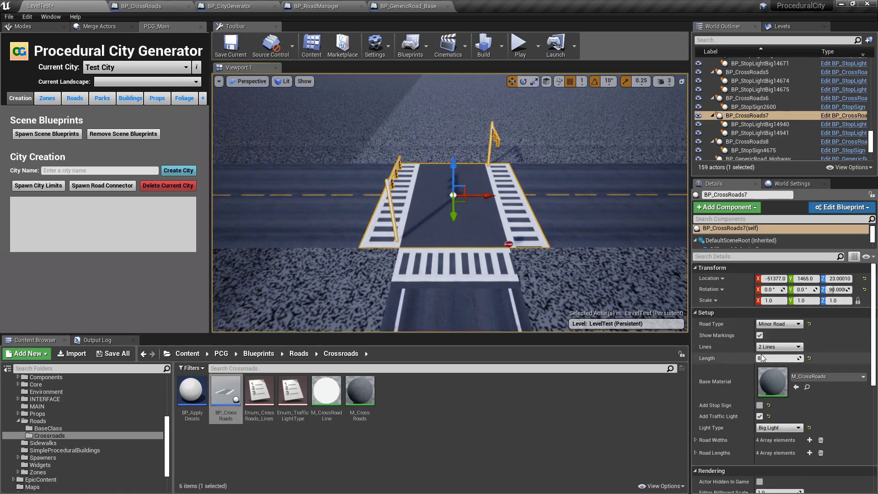
{"action": "key", "text": "Return"}
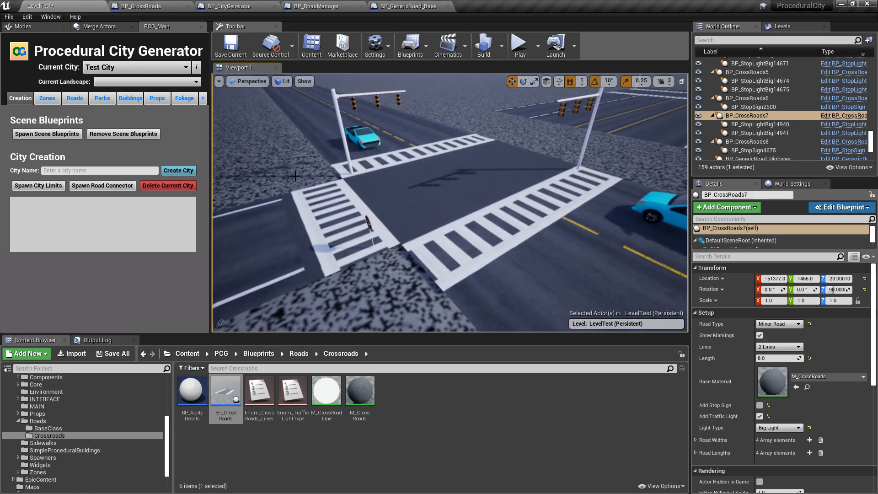
{"action": "key", "text": "f"}
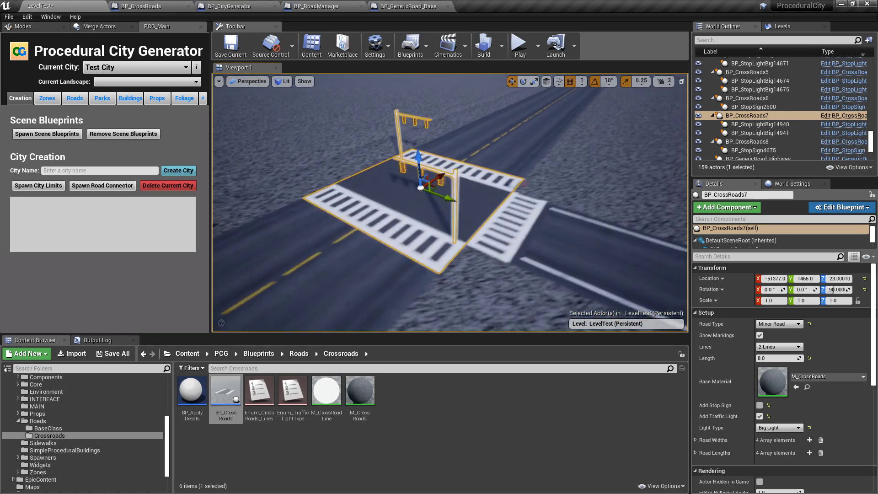
{"action": "key", "text": "Escape"}
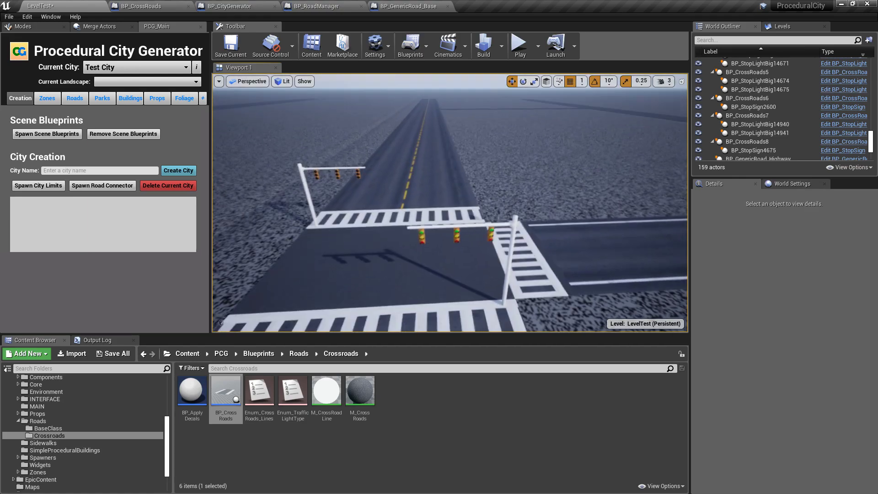
- Orbit around BP_CrossRoads7 to inspect its traffic lights and crosswalk
{"action": "left_click", "coordinate": [366, 234]}
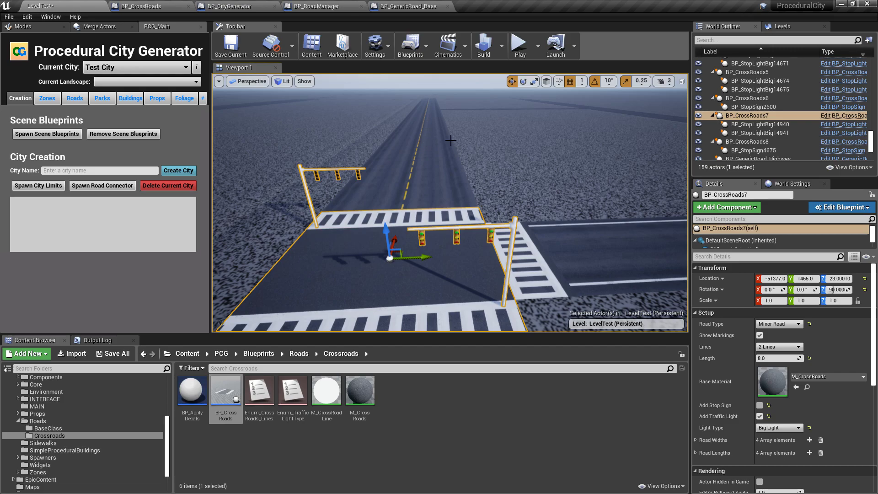
{"action": "left_click_drag", "start_coordinate": [416, 137], "coordinate": [503, 142], "text": "alt"}
{"action": "right_click_drag", "start_coordinate": [450, 203], "coordinate": [450, 203]}
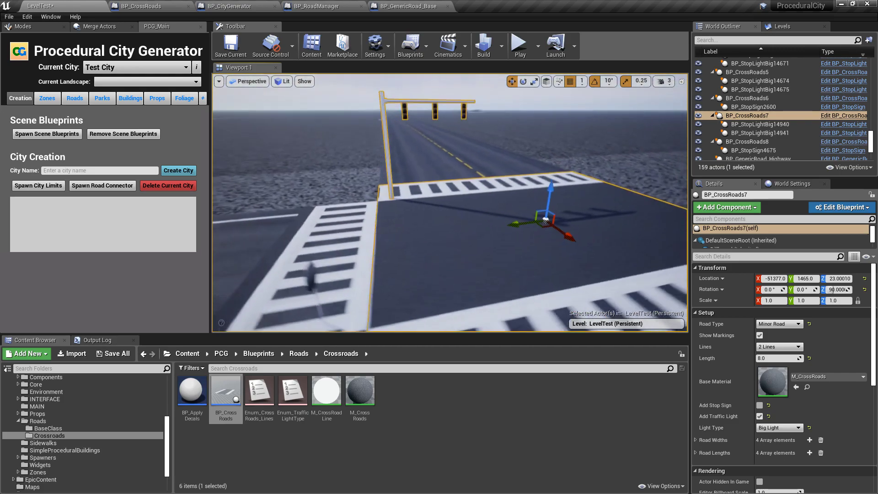
{"action": "left_click_drag", "start_coordinate": [450, 203], "coordinate": [466, 148], "text": "alt"}
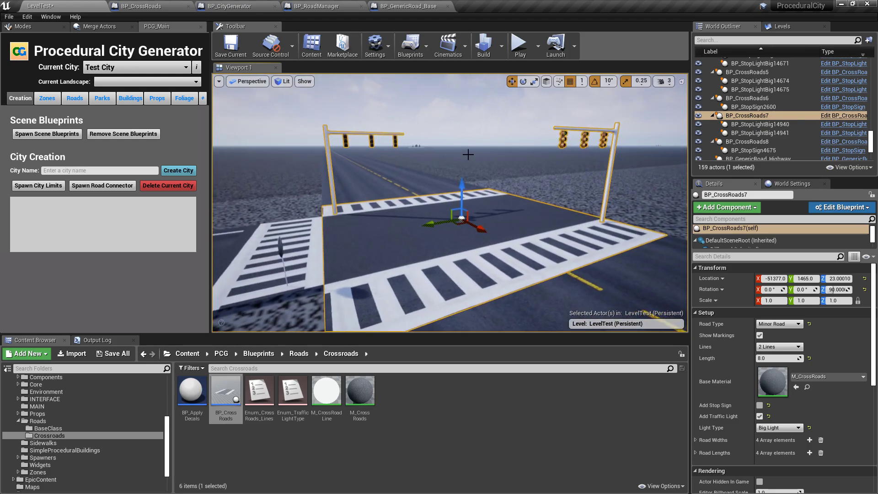
- Deselect everything and save the LevelTest map with Save All
{"action": "left_click", "coordinate": [476, 119]}
{"action": "key", "text": "Escape"}
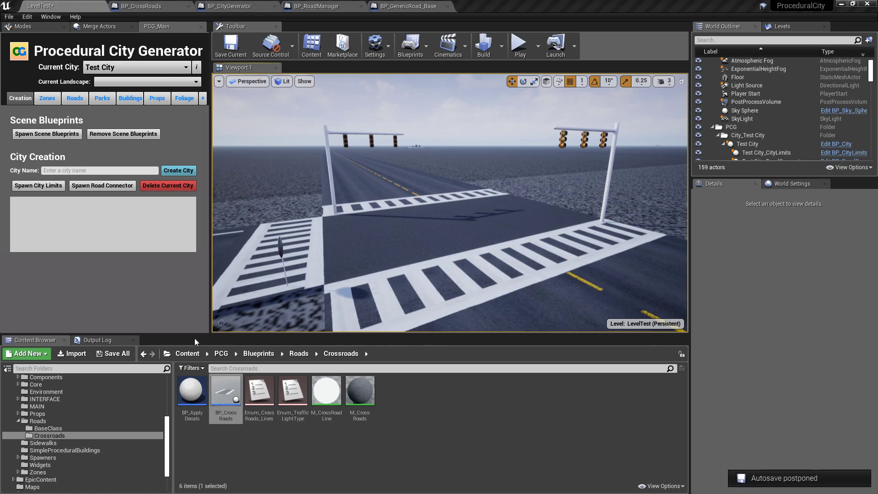
{"action": "left_click", "coordinate": [113, 354]}
{"action": "left_click", "coordinate": [525, 337]}
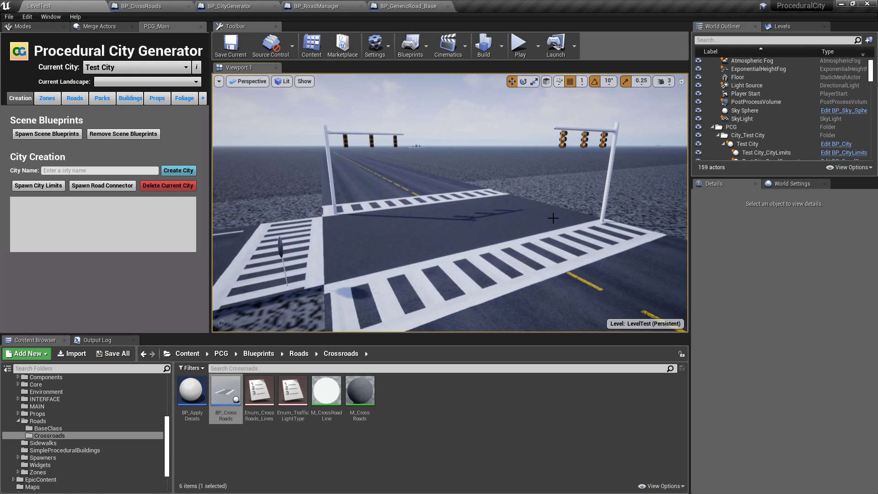
{"action": "right_click_drag", "start_coordinate": [478, 186], "coordinate": [450, 193]}
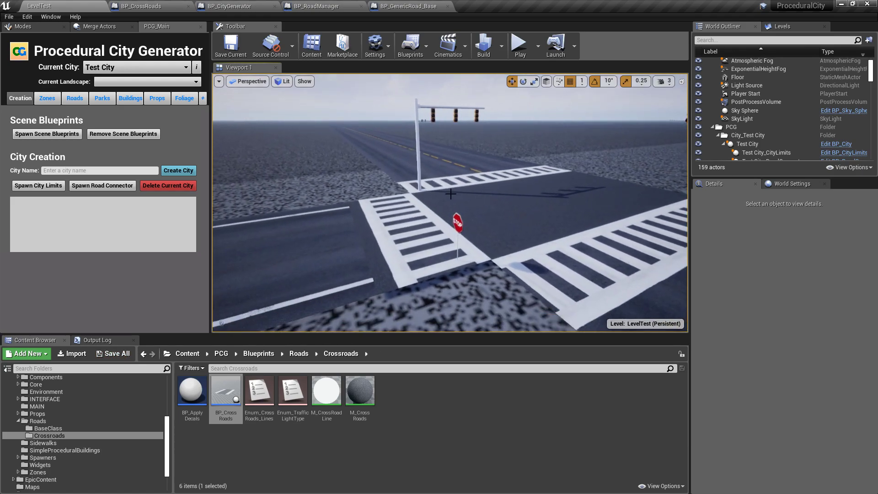
{"action": "left_click", "coordinate": [378, 231]}
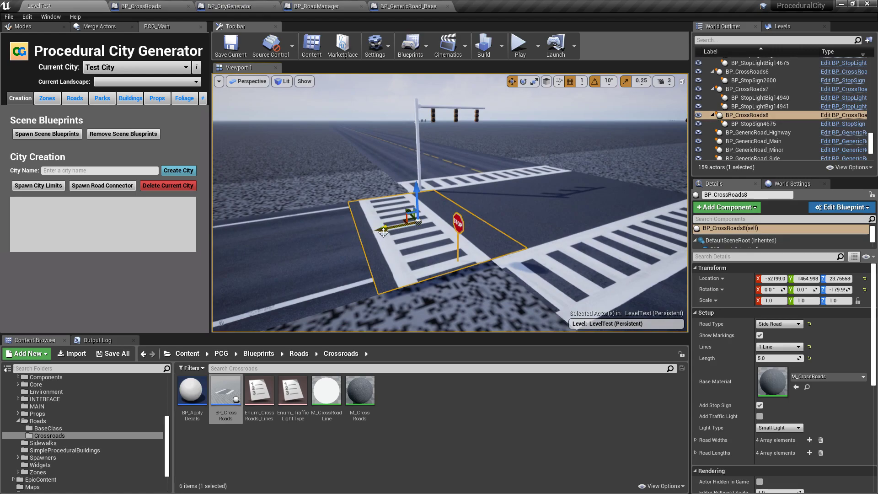
{"action": "right_click_drag", "start_coordinate": [383, 232], "coordinate": [453, 244]}
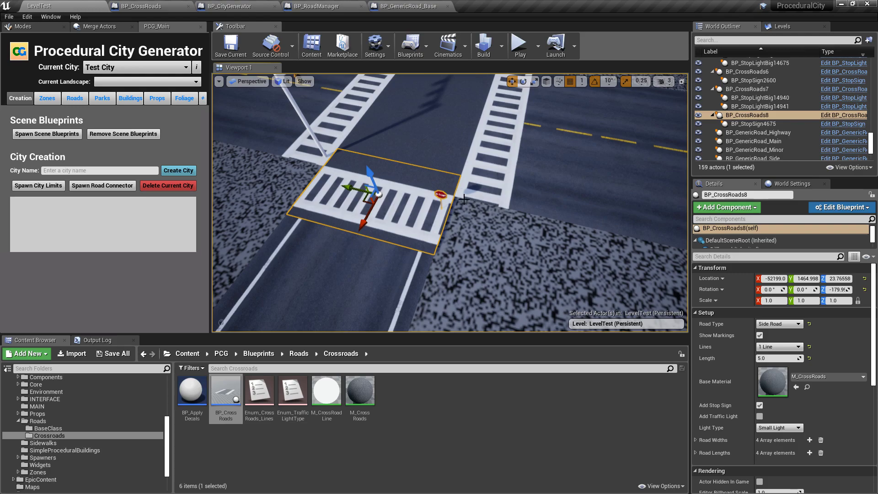
{"action": "right_click_drag", "start_coordinate": [523, 198], "coordinate": [524, 164]}
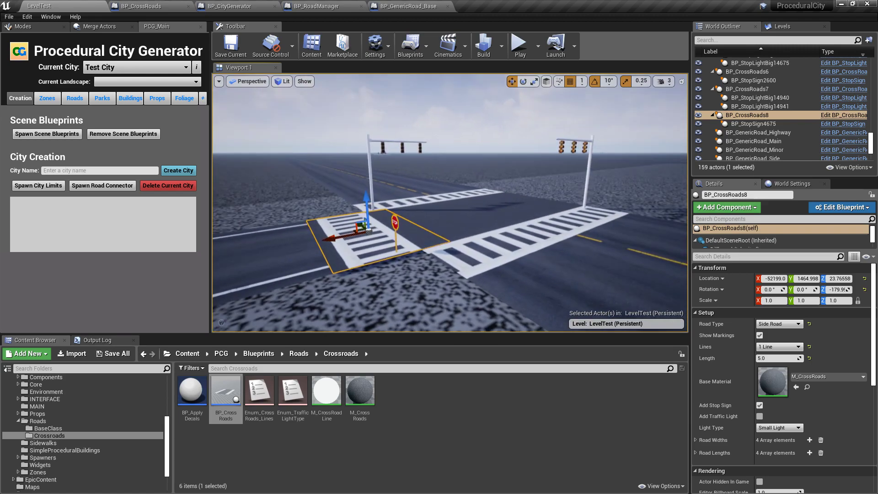
{"action": "left_click", "coordinate": [507, 199]}
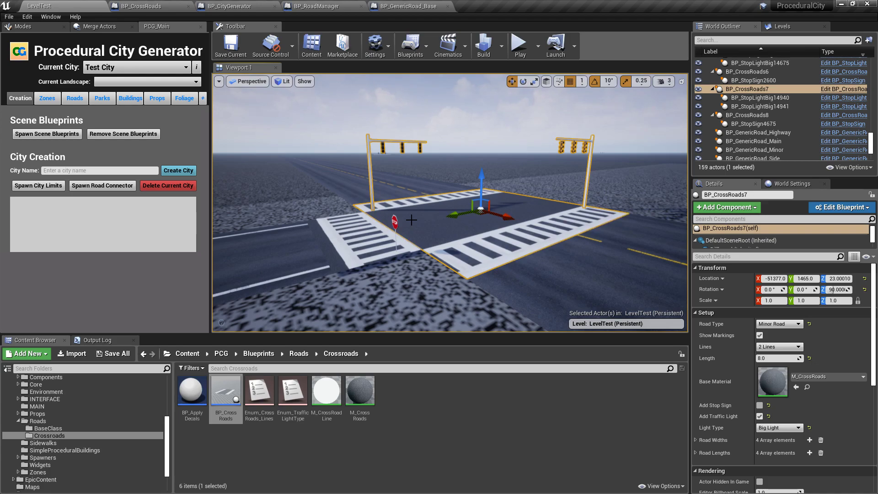
{"action": "left_click", "coordinate": [476, 148]}
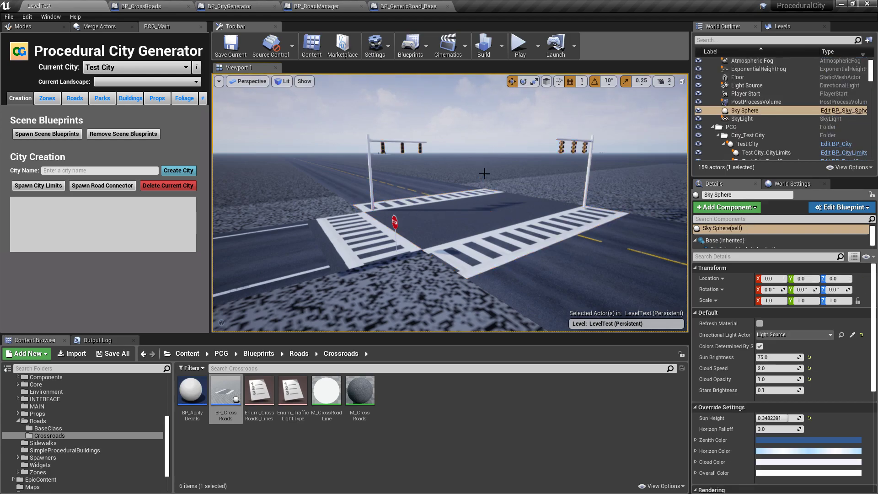
{"action": "left_click", "coordinate": [468, 201]}
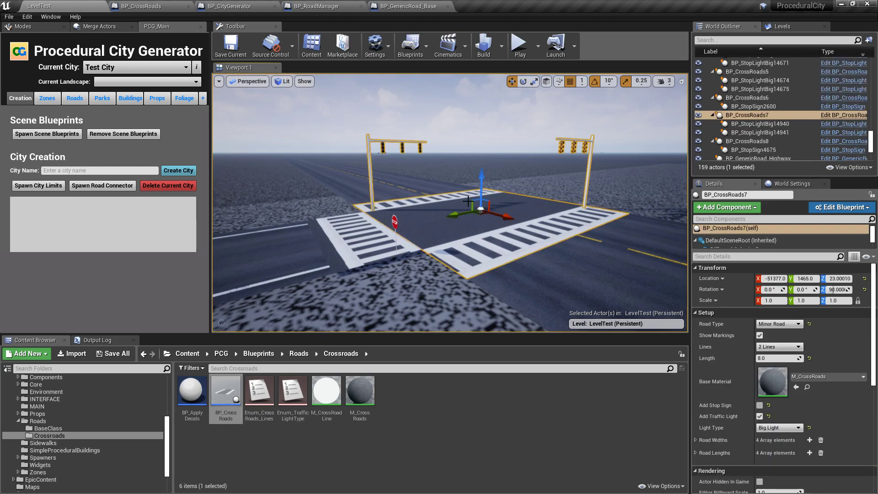
{"action": "left_click", "coordinate": [477, 156]}
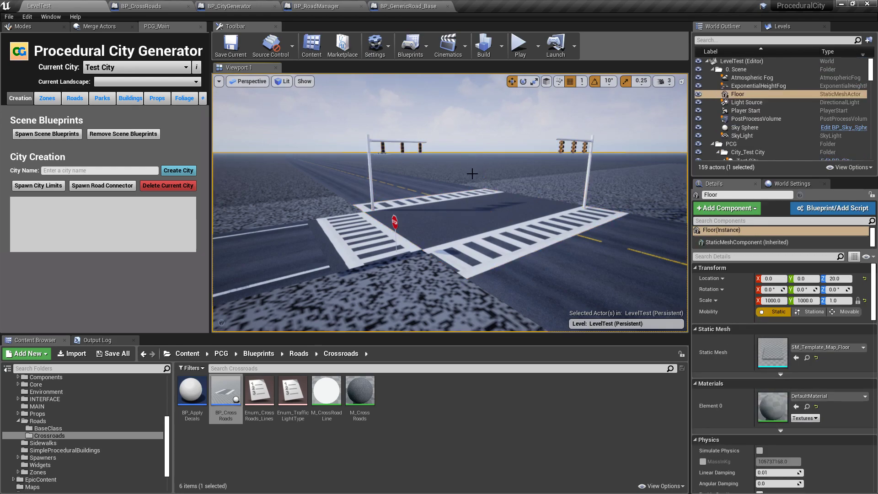
{"action": "left_click", "coordinate": [462, 114]}
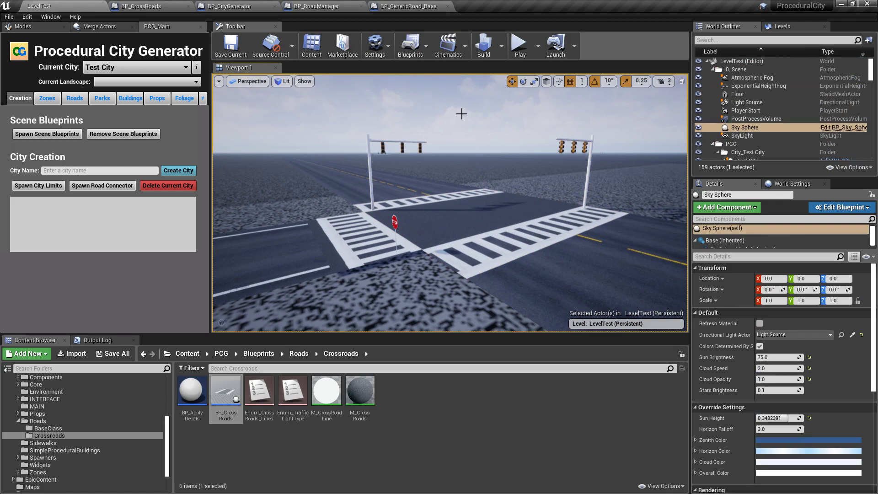